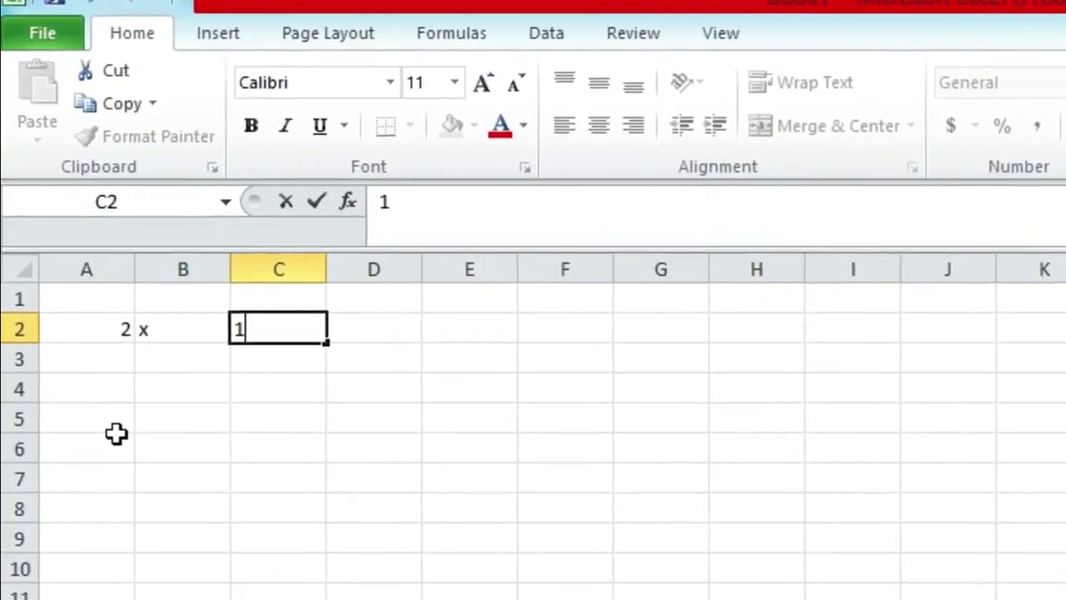
Complete the first multiplication row by entering an equals sign in D2.
key("Tab")
type("=")
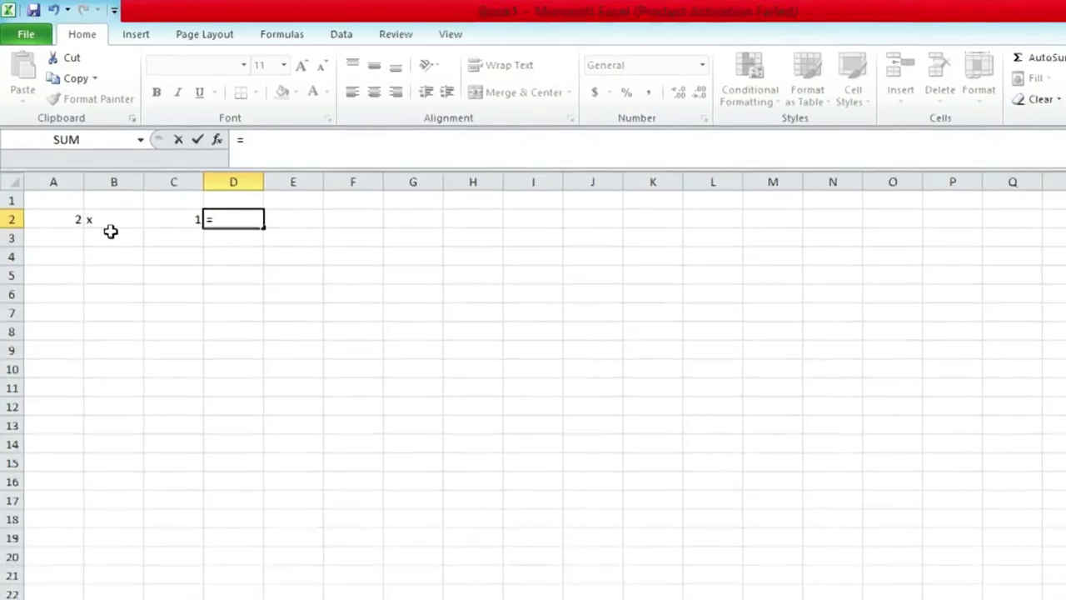
key("Return")
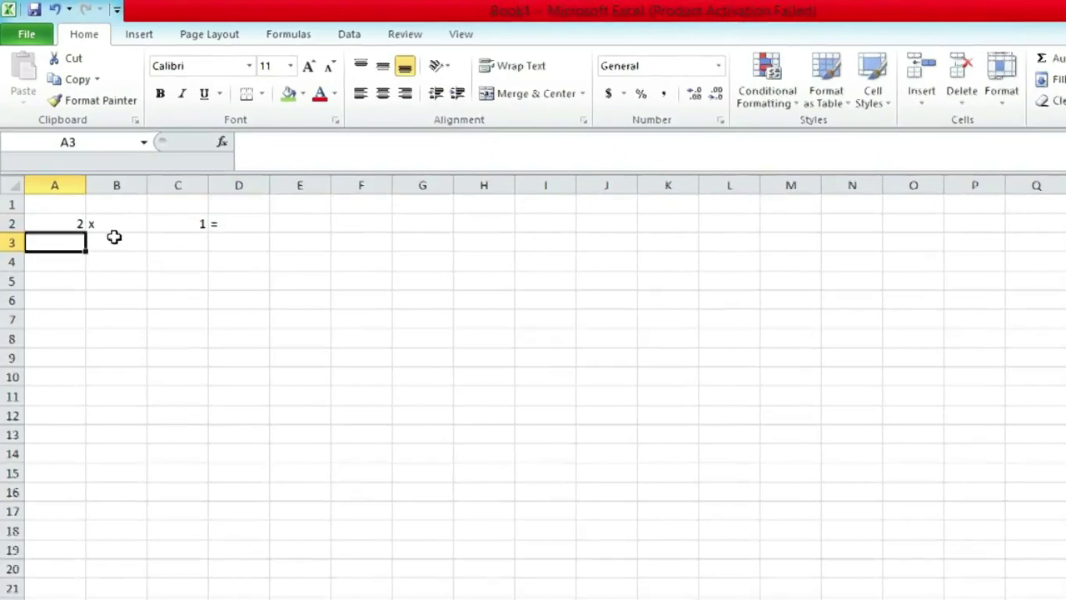
Enter 2, x, 2 and = across cells A3 to D3 as the second multiplication row.
type("2")
key("Tab")
type("x")
key("Tab")
type("2")
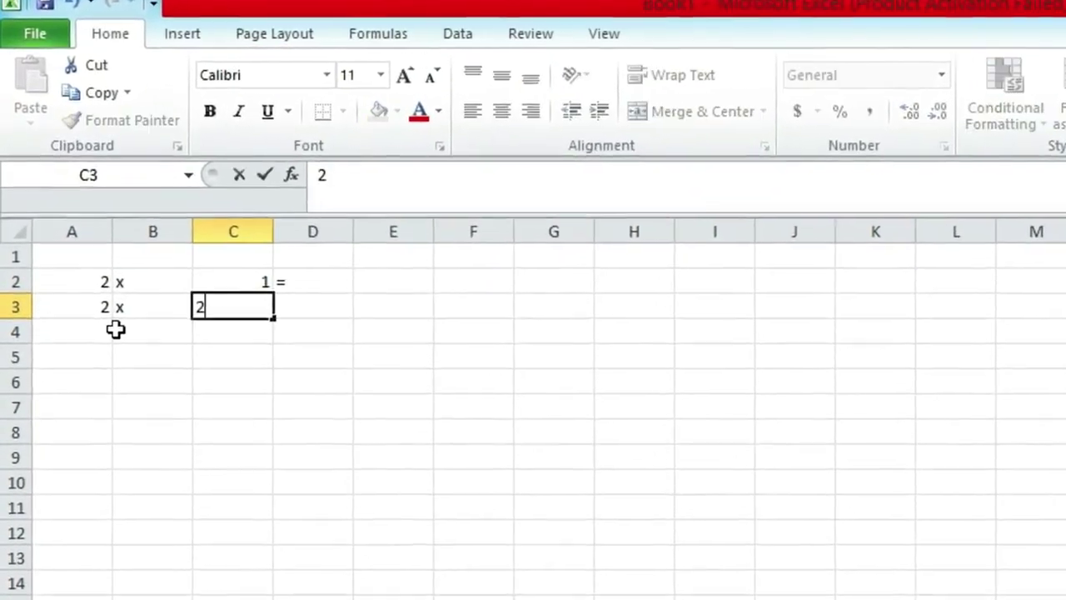
key("Tab")
type("=")
key("Tab")
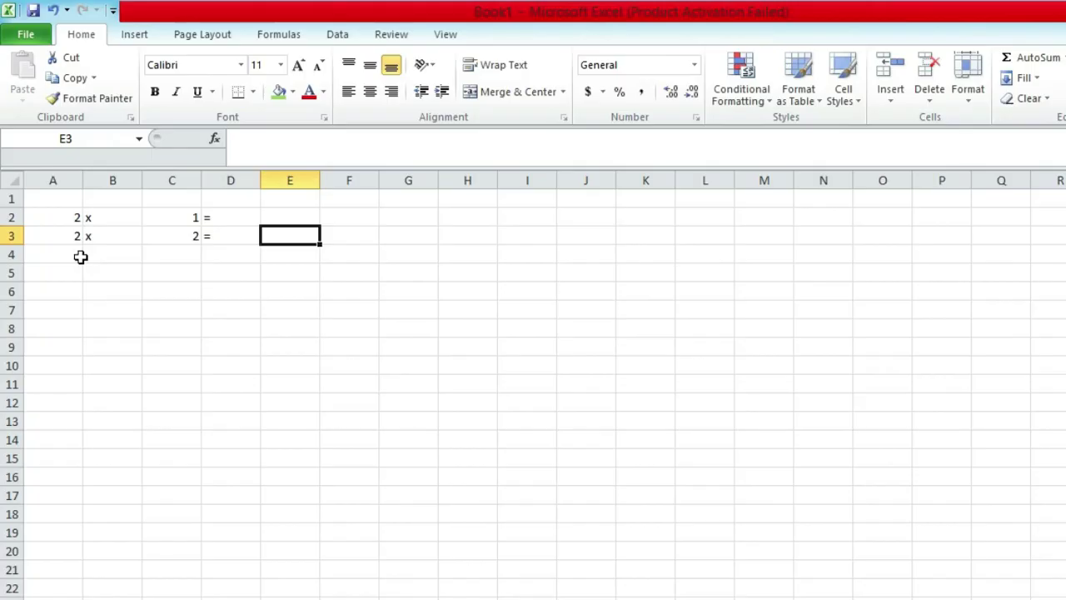
Extend the number series in column C to 12 in row 13 and copy the x in column B down to row 13.
left_click(227, 364)
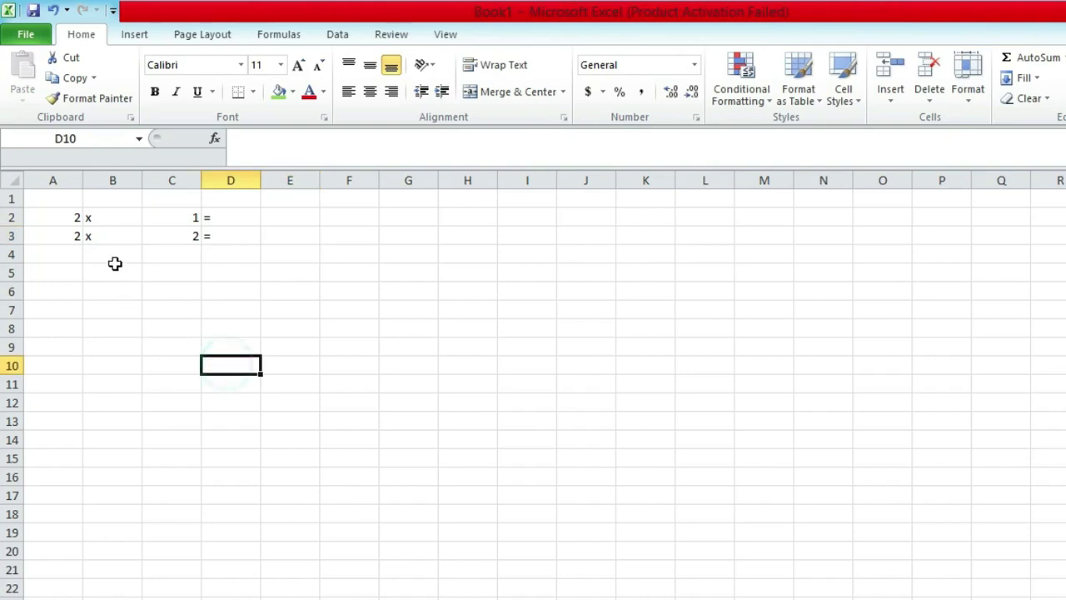
left_click(73, 224)
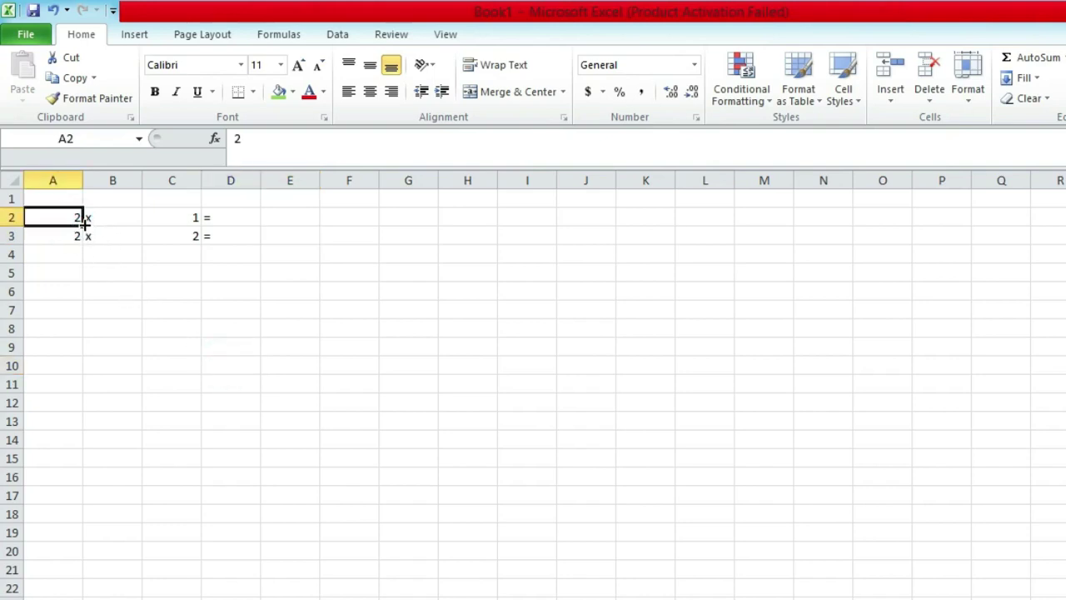
left_click_drag(190, 221, 217, 431)
left_click(98, 253)
left_click(100, 217)
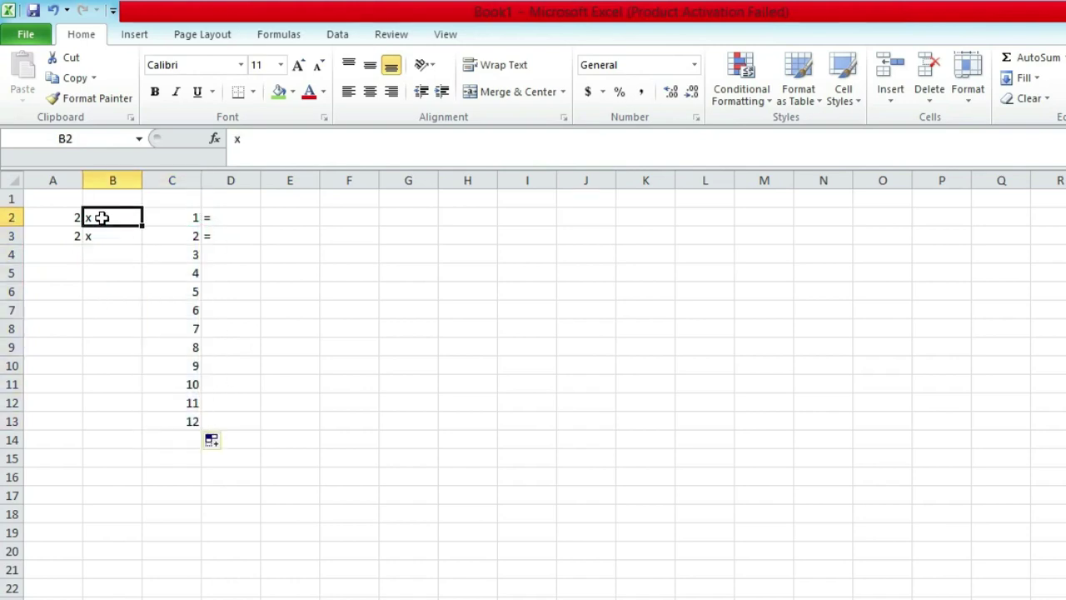
left_click_drag(145, 224, 147, 425)
Copy the 2 in column A and the equals sign in column D down to row 13.
left_click(74, 218)
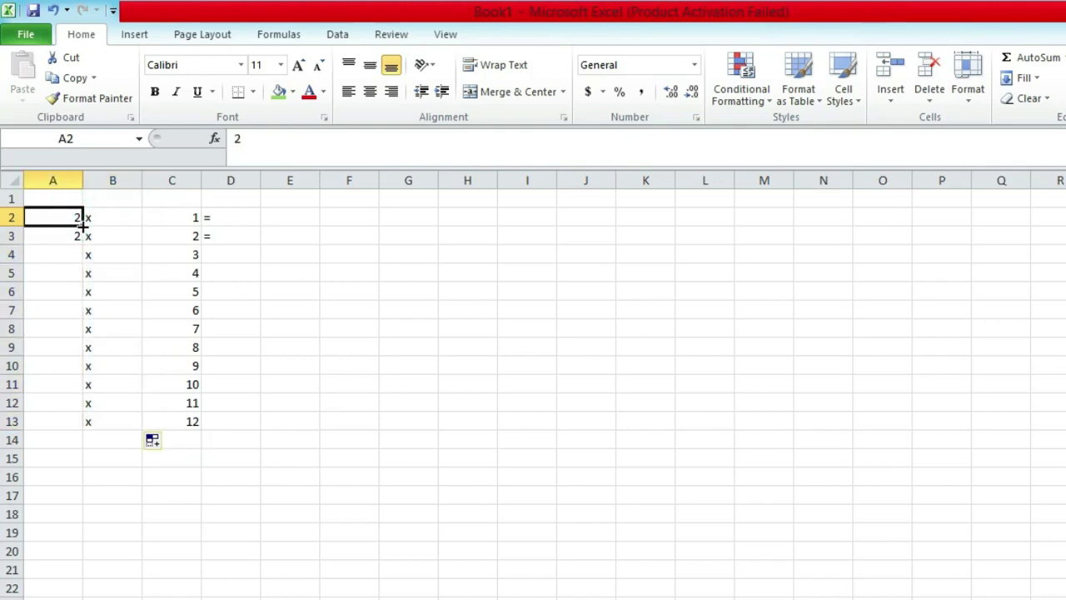
left_click_drag(78, 217, 78, 236)
left_click_drag(82, 245, 94, 427)
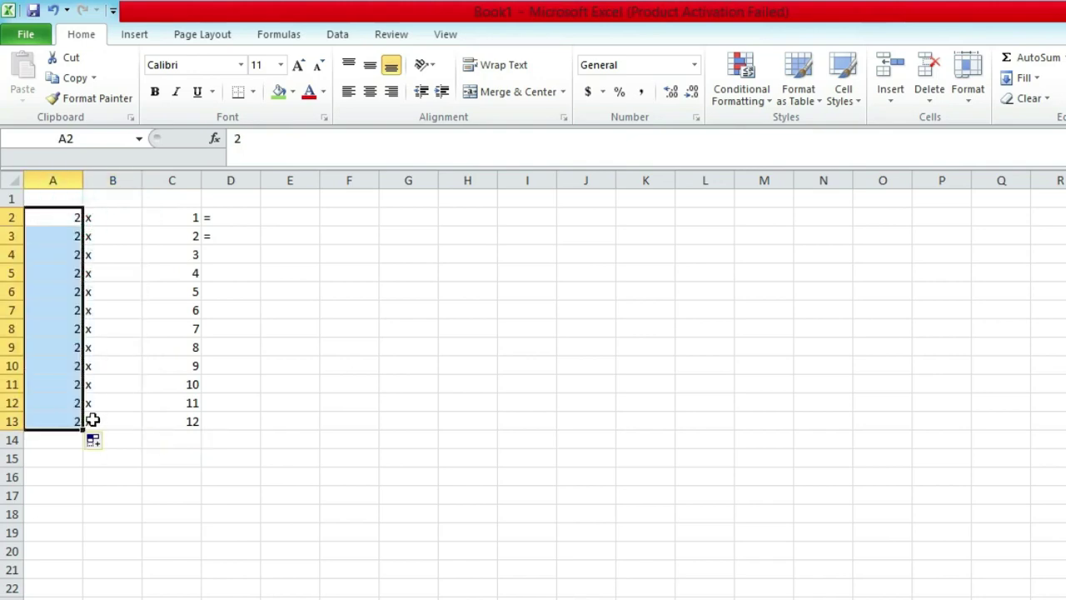
left_click(212, 218)
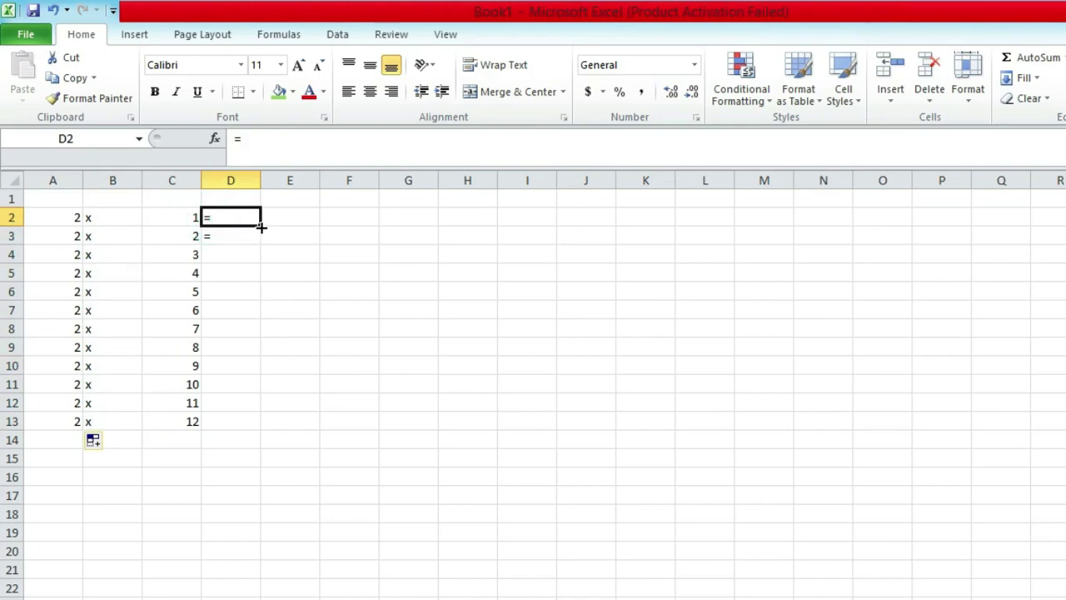
left_click_drag(260, 227, 258, 426)
left_click(361, 306)
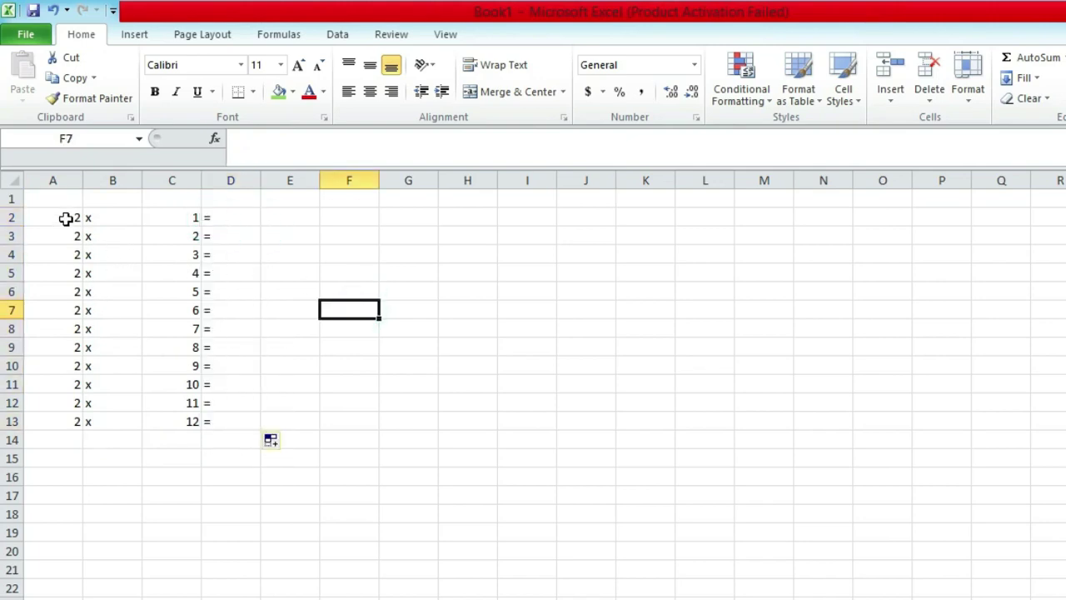
Set the width of columns A through T to 3.
left_click_drag(66, 218, 1064, 423)
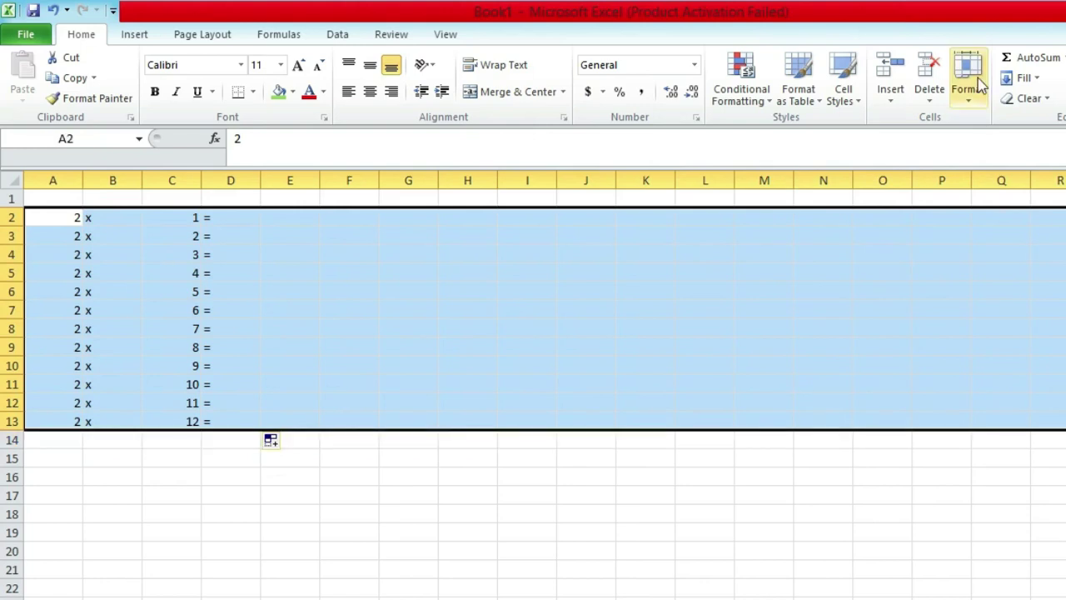
left_click(974, 93)
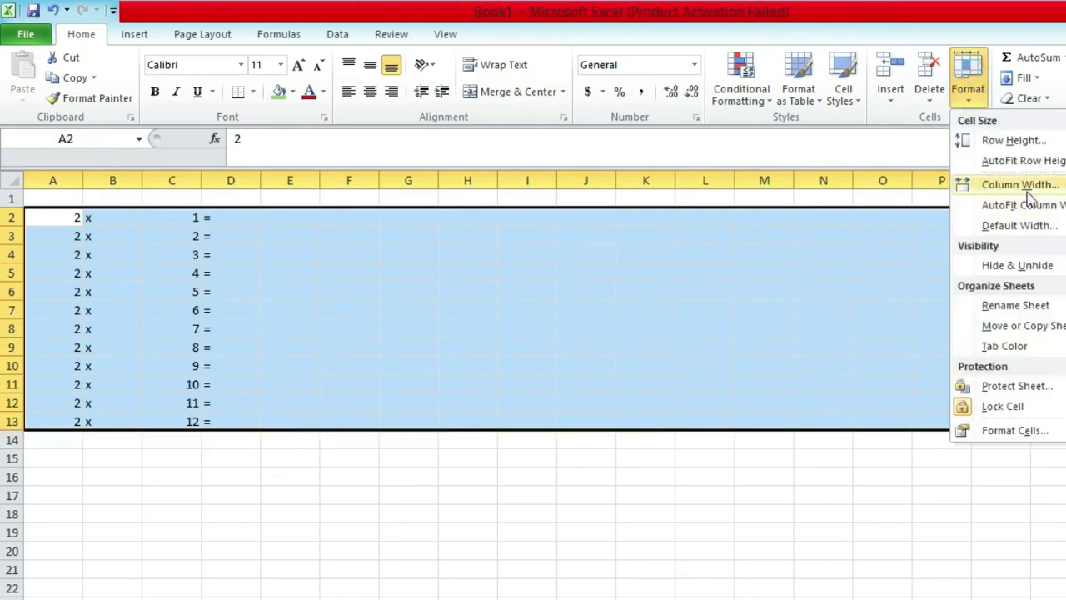
left_click(1029, 186)
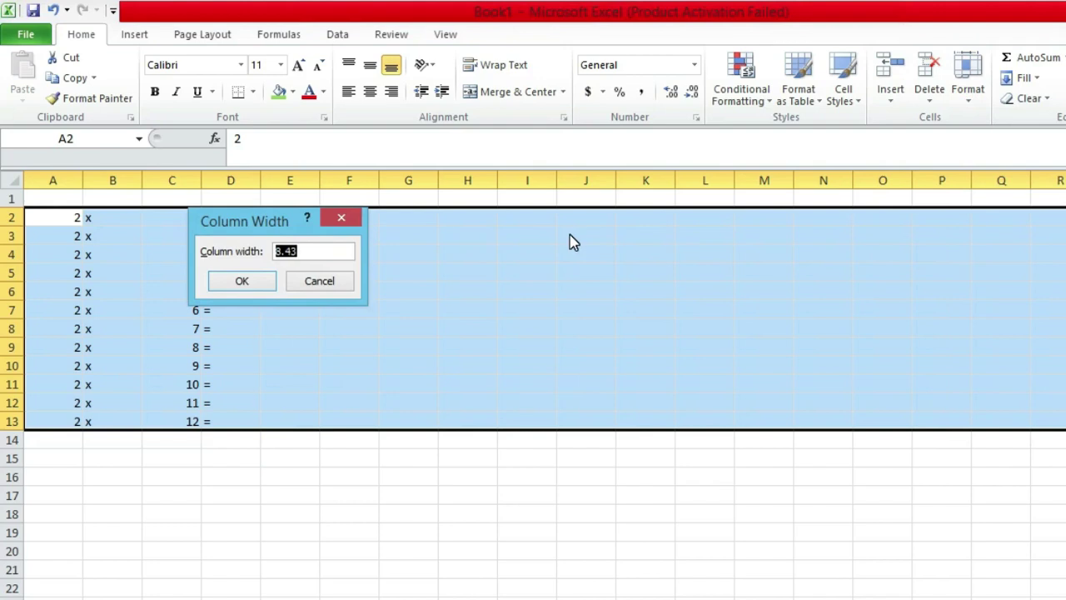
type("3")
key("Return")
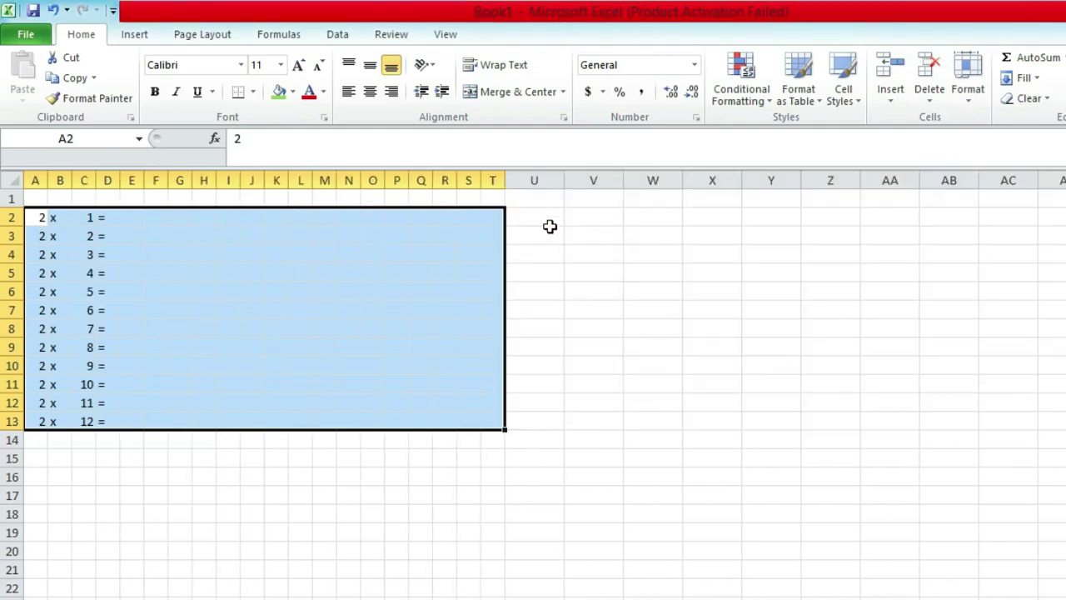
left_click(107, 439)
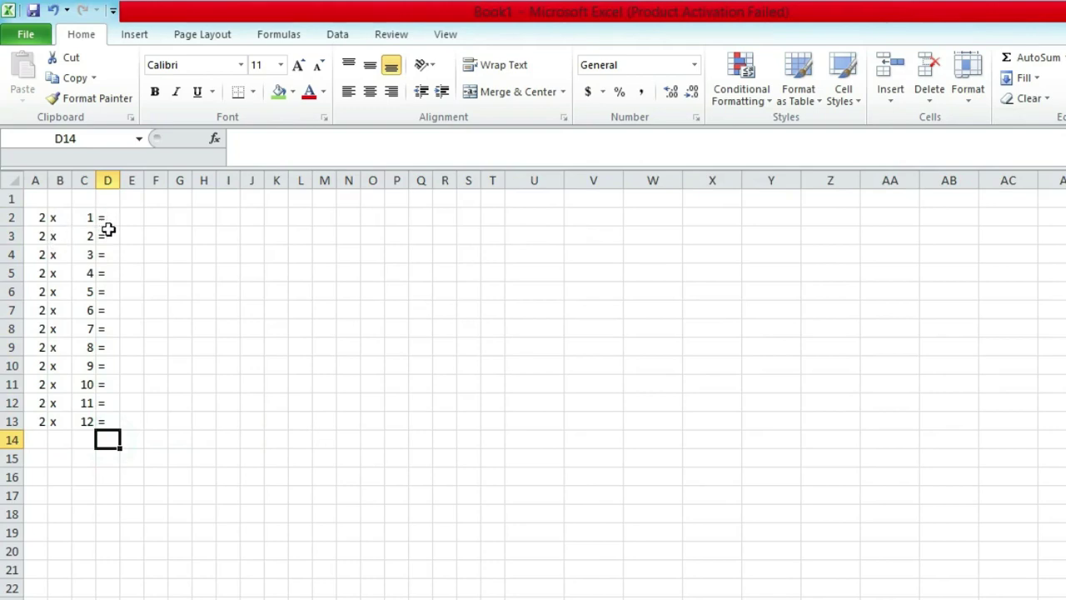
Enter the formula =A2*C2 in E2 to multiply the two numbers of the first row.
left_click(131, 217)
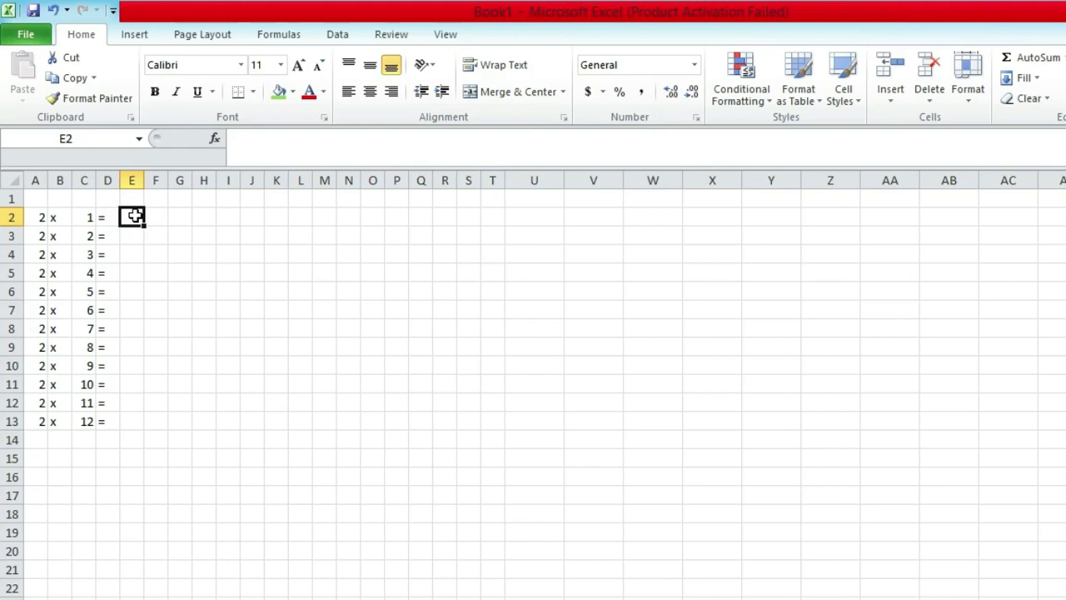
type("=")
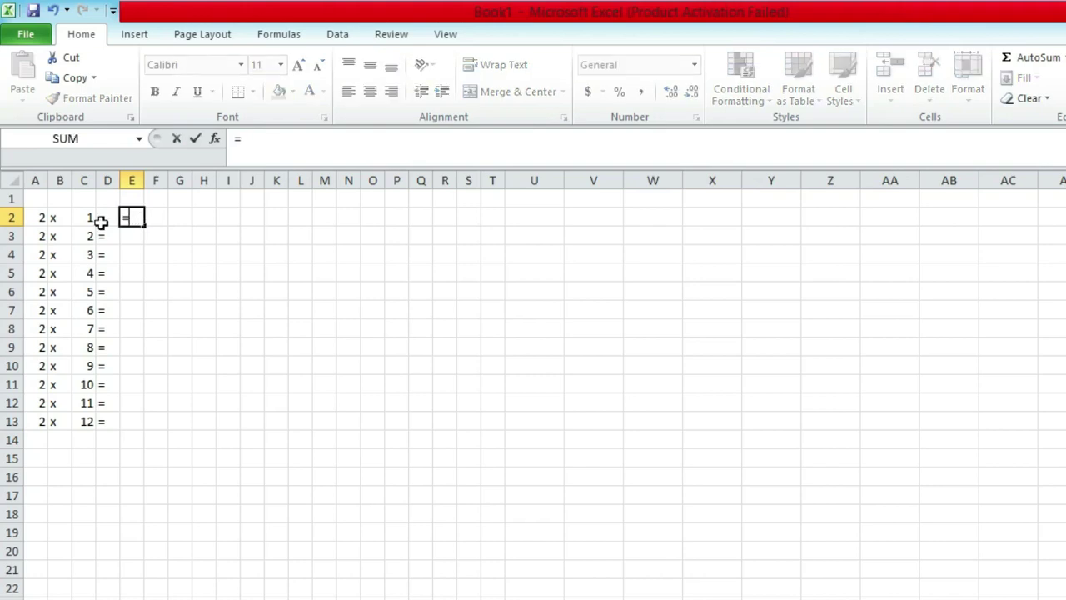
left_click(35, 216)
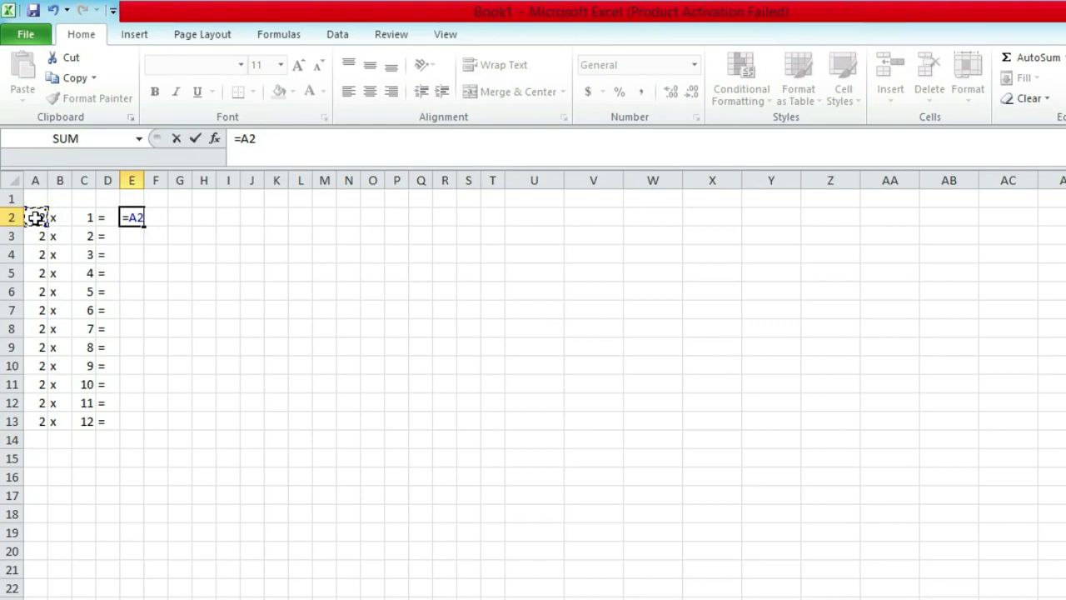
left_click(86, 216)
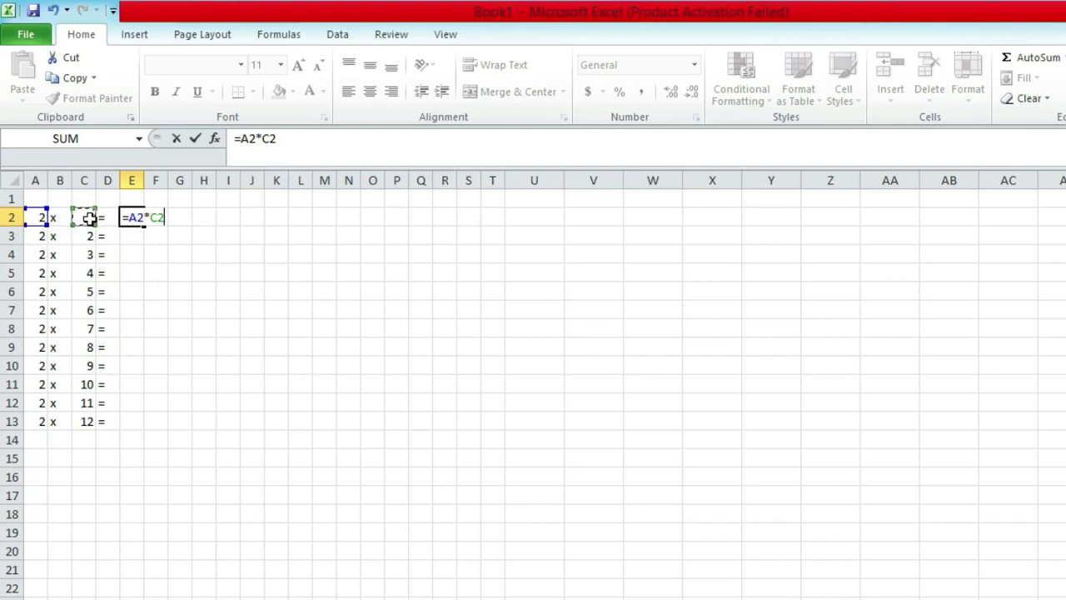
key("Return")
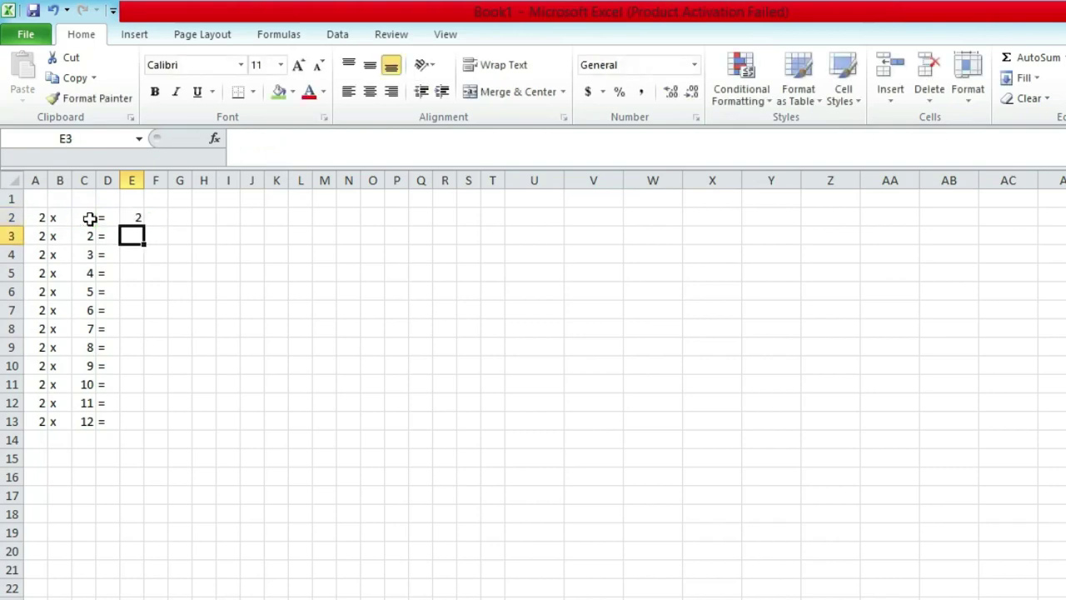
Copy the multiplication formula in E2 down to E13.
left_click(135, 216)
left_click_drag(144, 224, 143, 425)
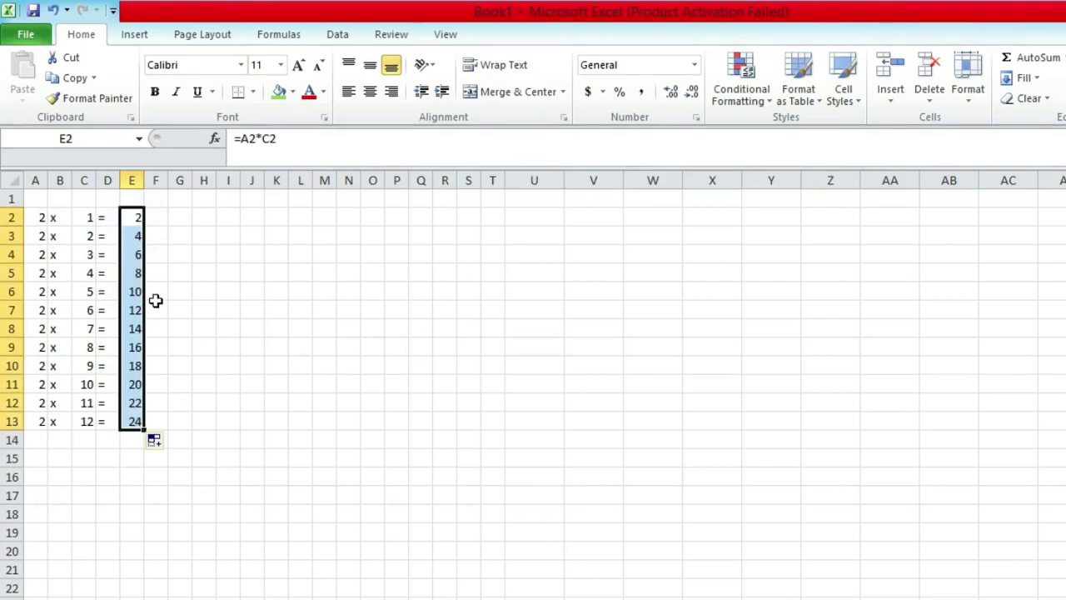
left_click(228, 308)
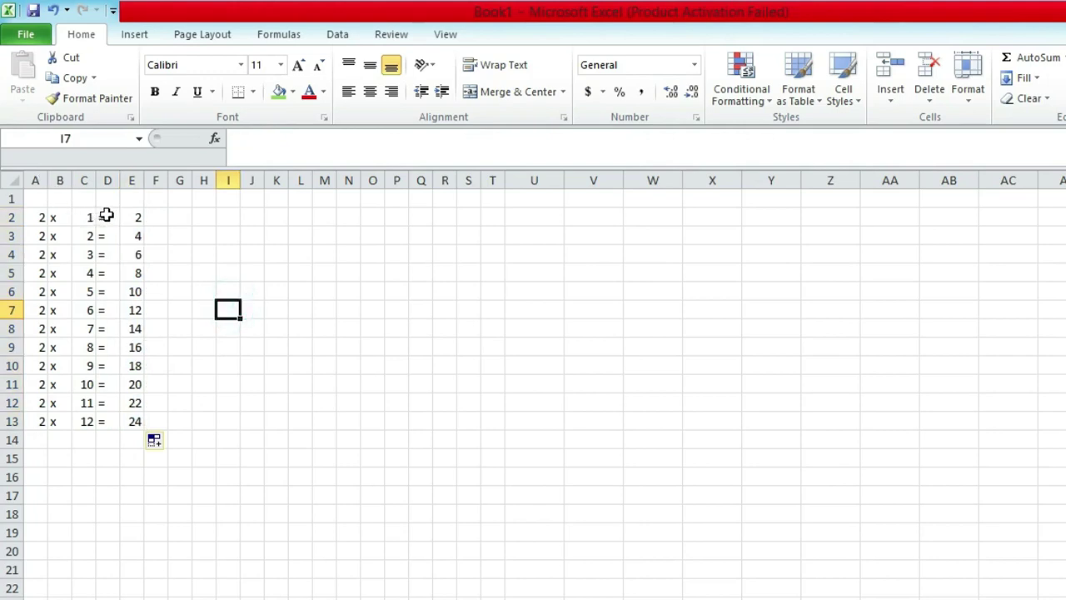
Reduce the column width of columns A through D so the table is more compact.
left_click_drag(106, 215, 35, 440)
left_click(966, 83)
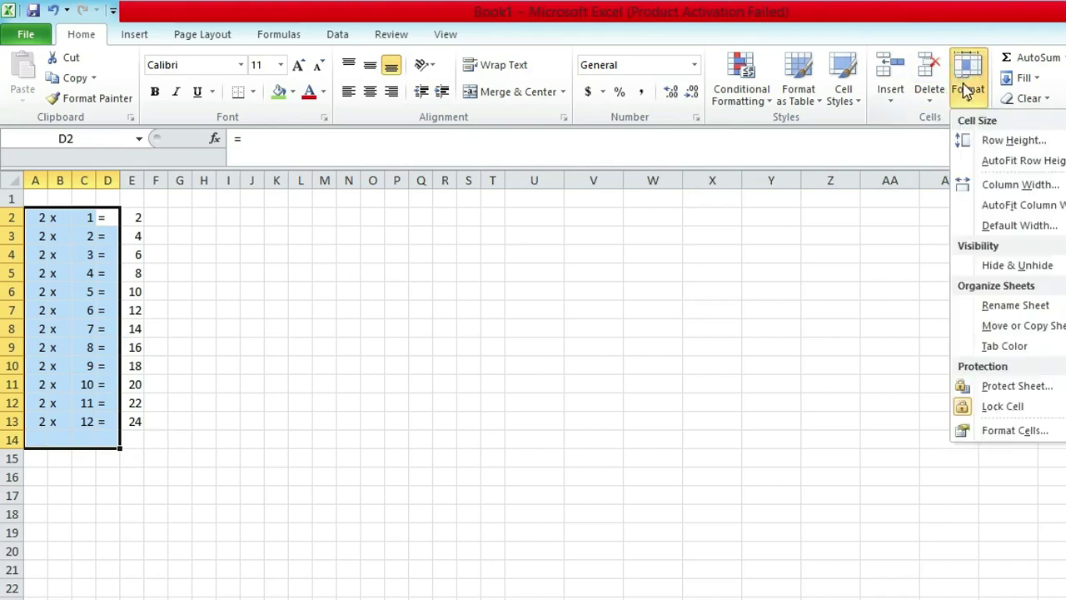
left_click(1010, 185)
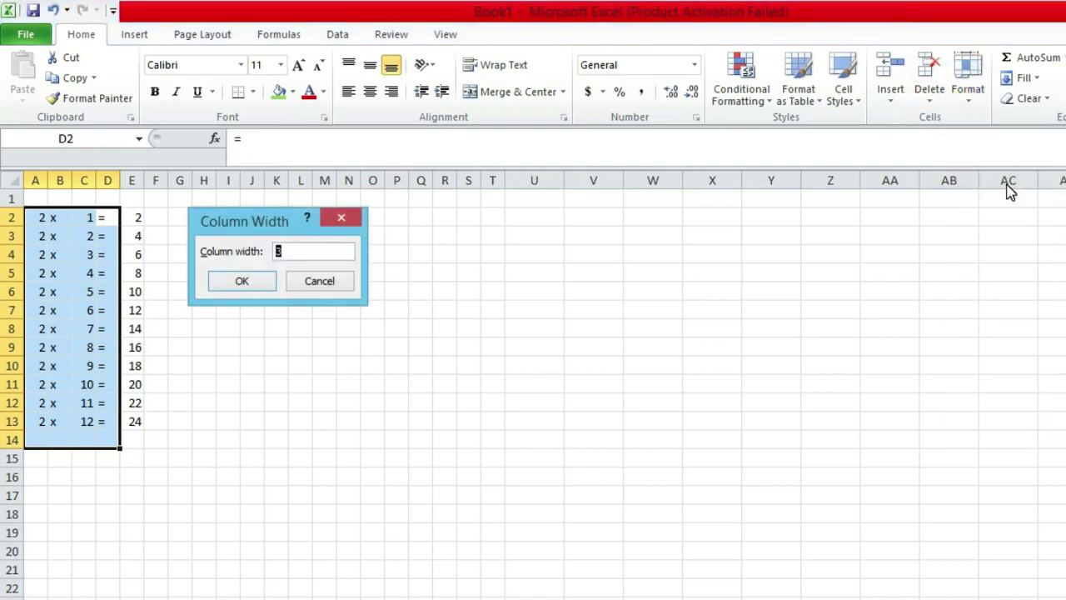
key("Return")
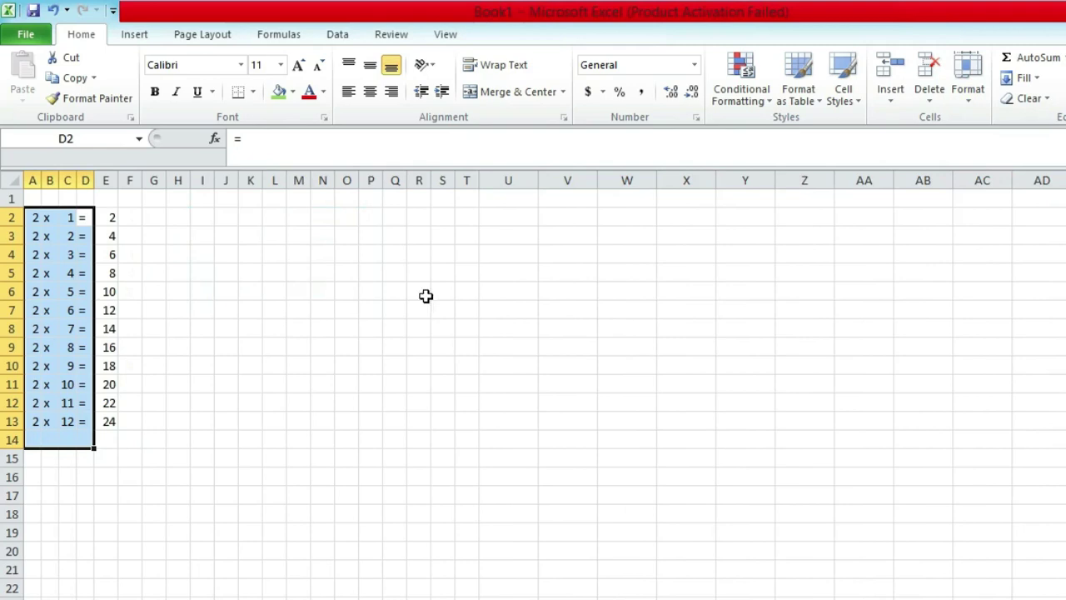
left_click(188, 333)
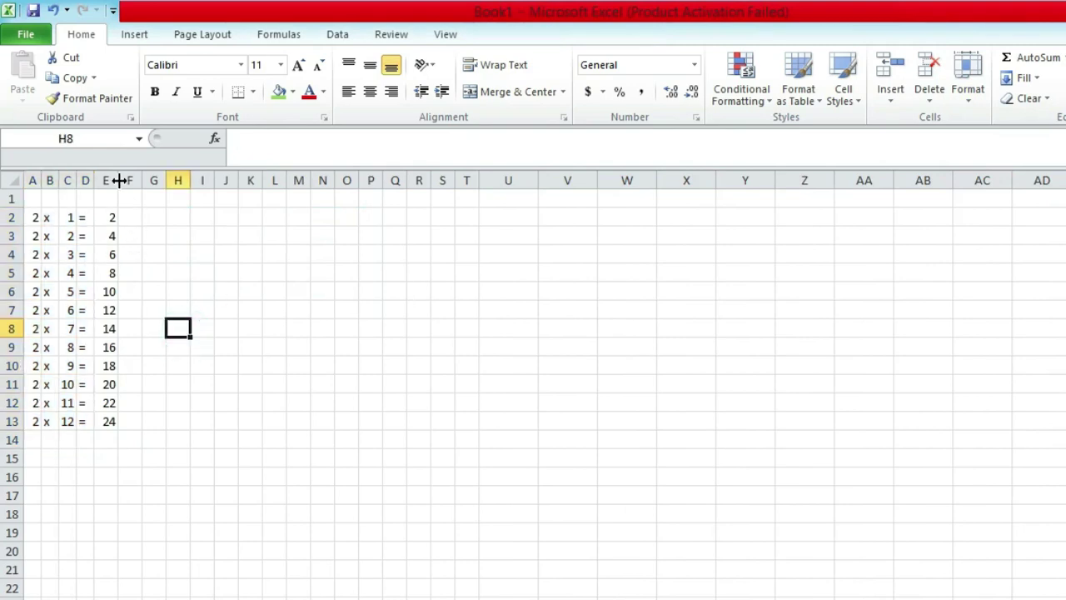
Narrow column E slightly to fit its results more tightly.
left_click_drag(119, 180, 115, 178)
left_click(106, 384)
left_click_drag(33, 216, 108, 413)
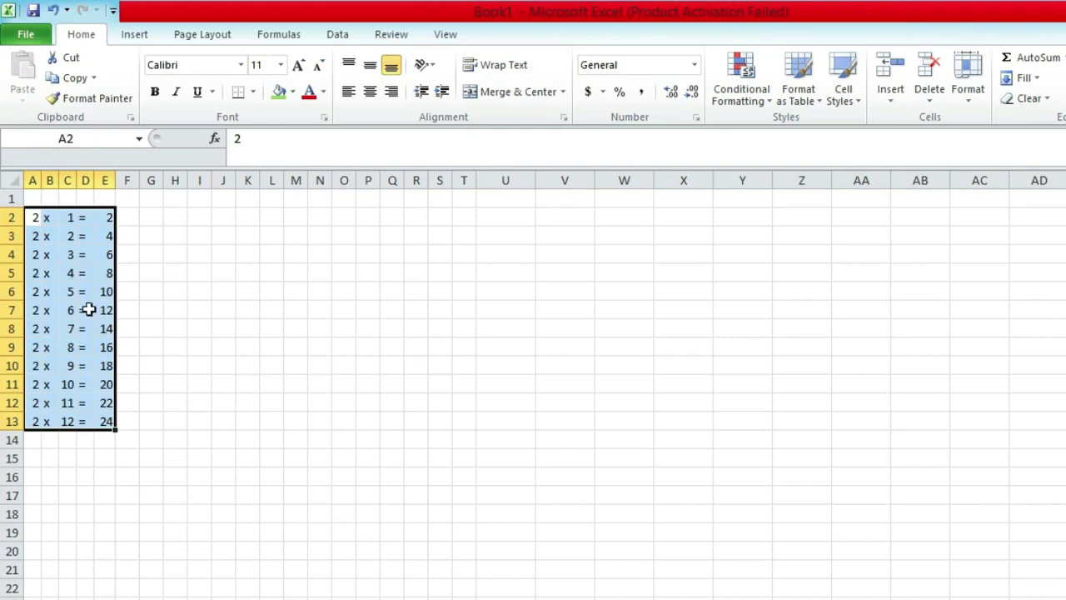
left_click(159, 251)
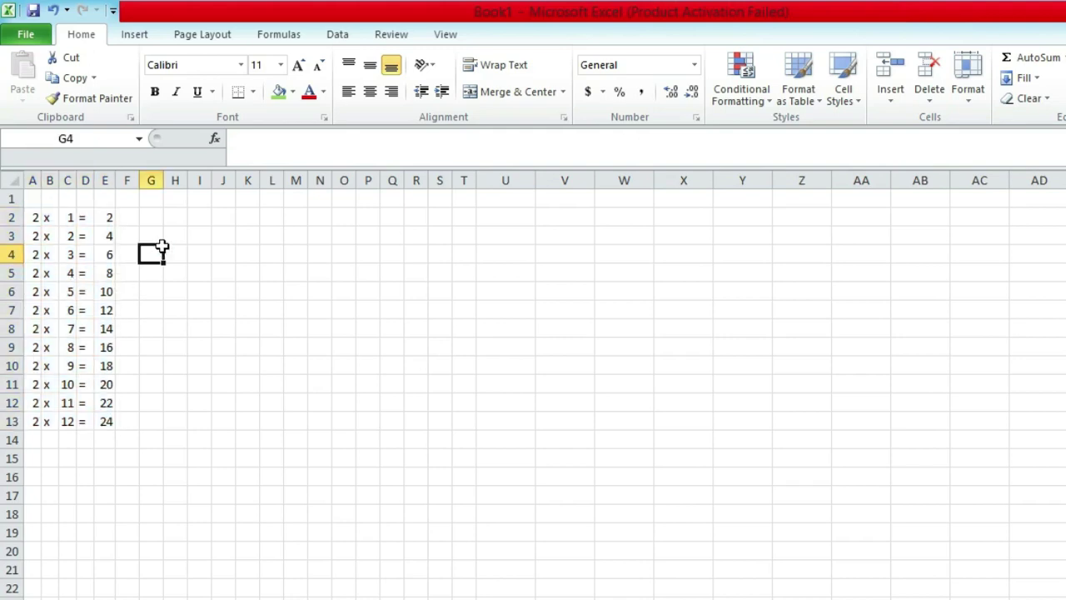
Start the table of 3 by entering 3, x, 1 and = across cells G2 to J2.
left_click(151, 218)
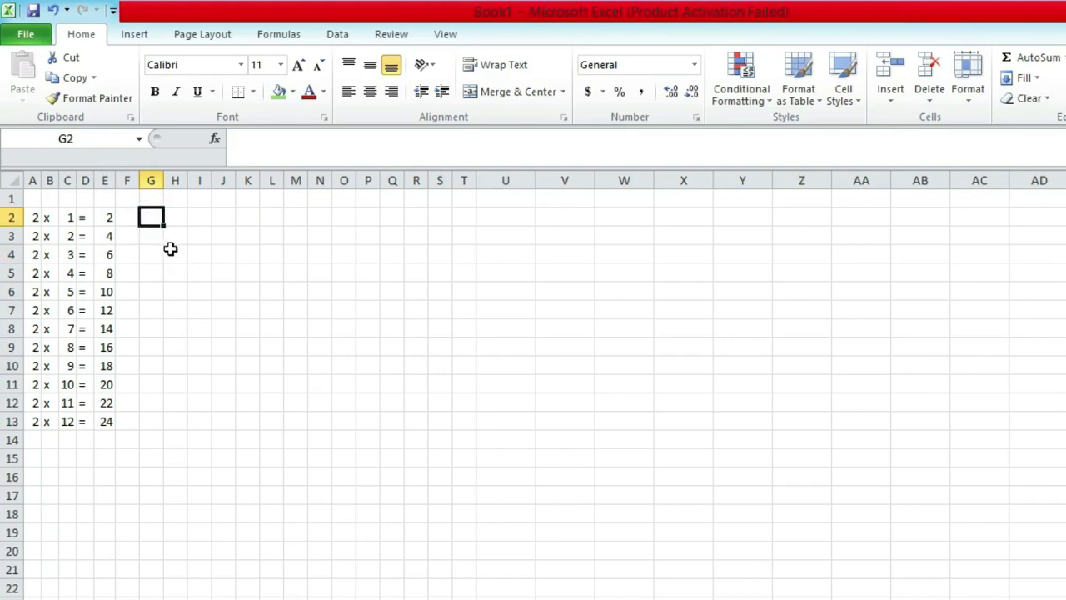
type("3")
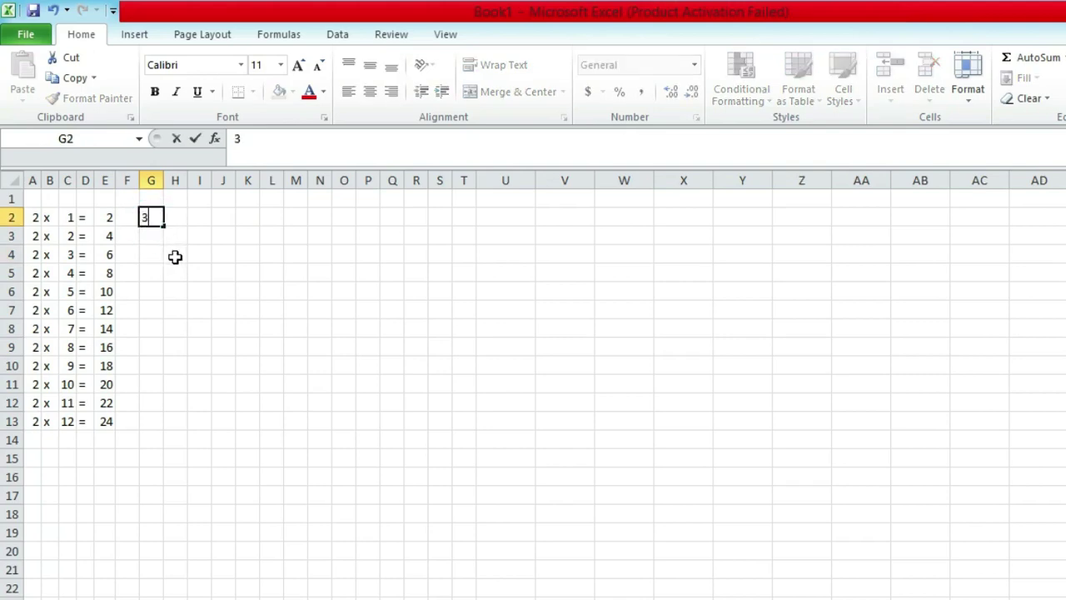
key("Tab")
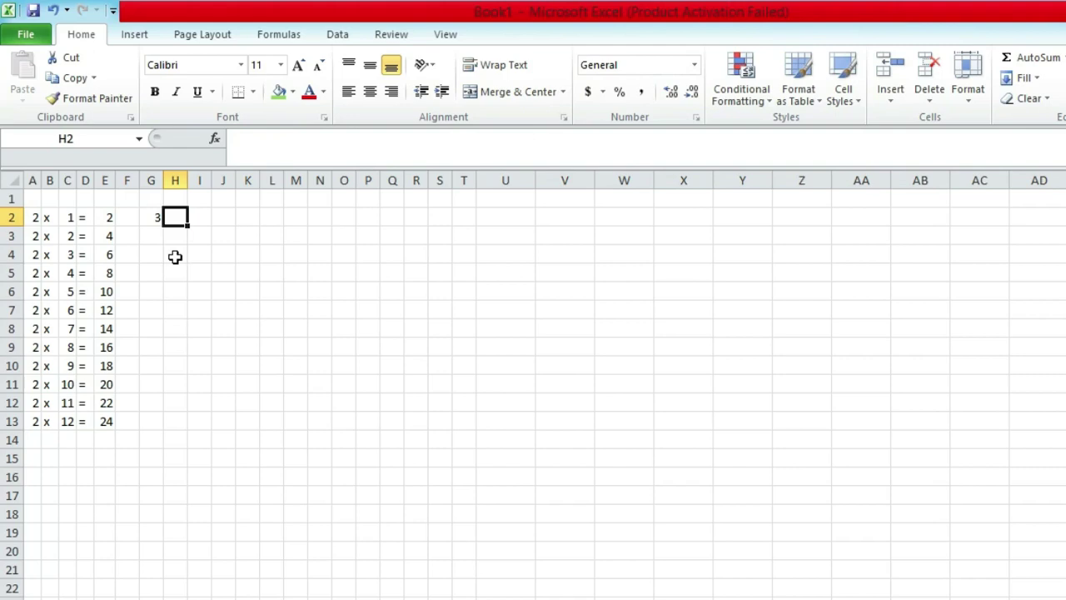
type("x")
key("Tab")
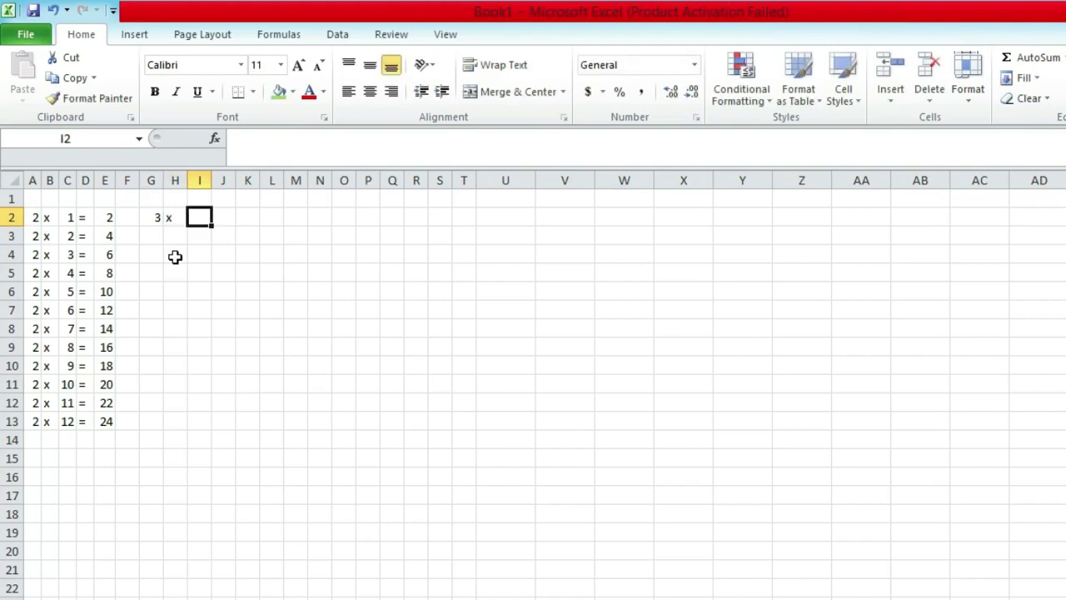
type("1")
key("Tab")
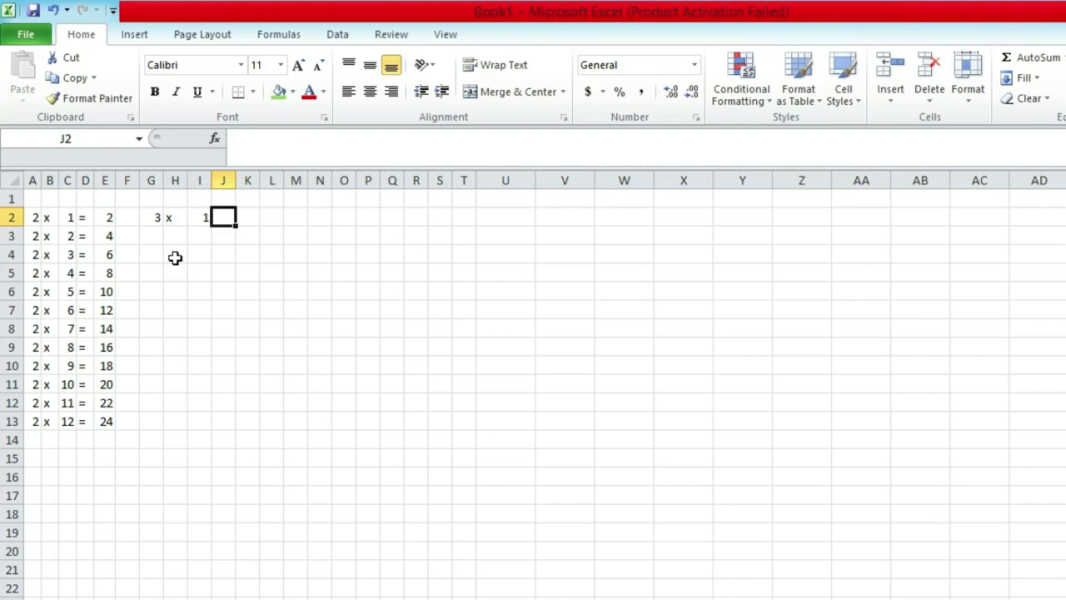
type("=")
key("Tab")
Enter 2 in cell I3 to start the multiplier series for the table of 3.
key("Left")
key("Left")
key("Down")
type("2")
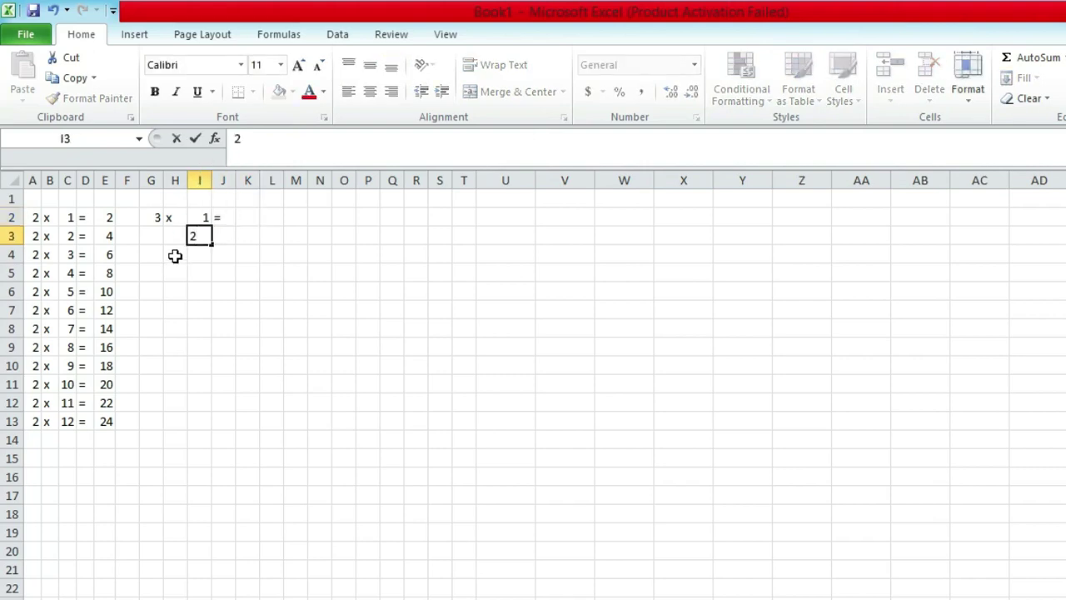
Fill columns G to J down to row 13, repeating 3, x and = and extending the multiplier series in column I to 12.
left_click(160, 219)
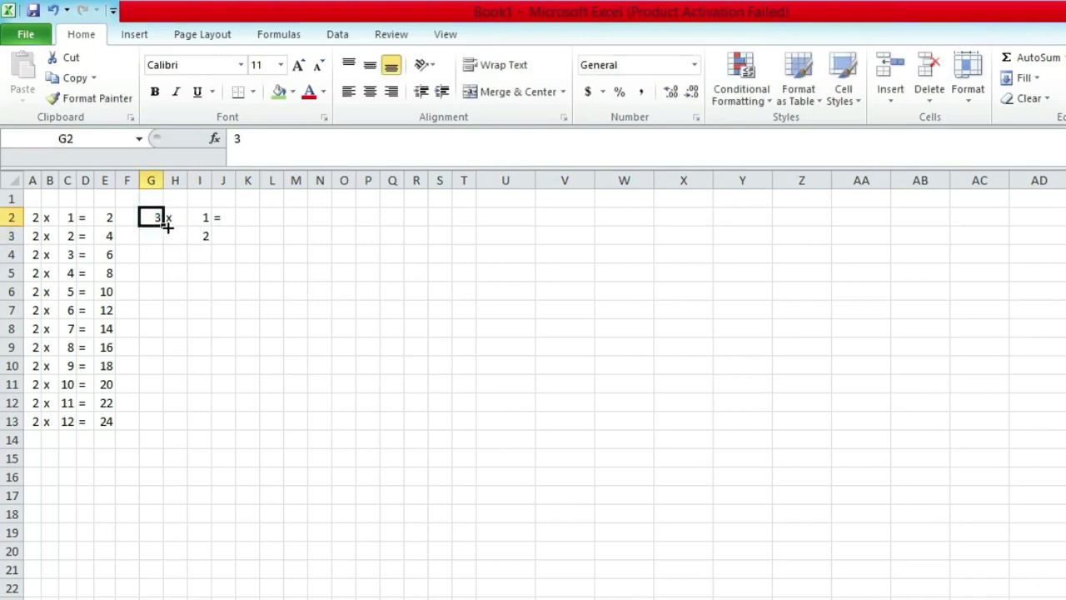
left_click_drag(164, 228, 160, 427)
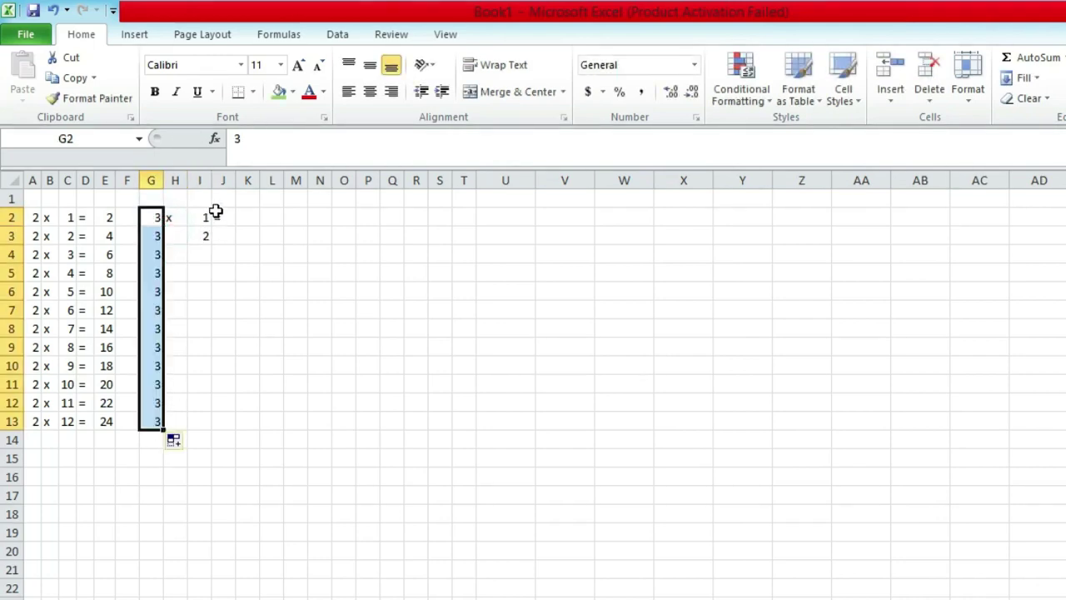
left_click_drag(207, 216, 203, 427)
left_click(172, 222)
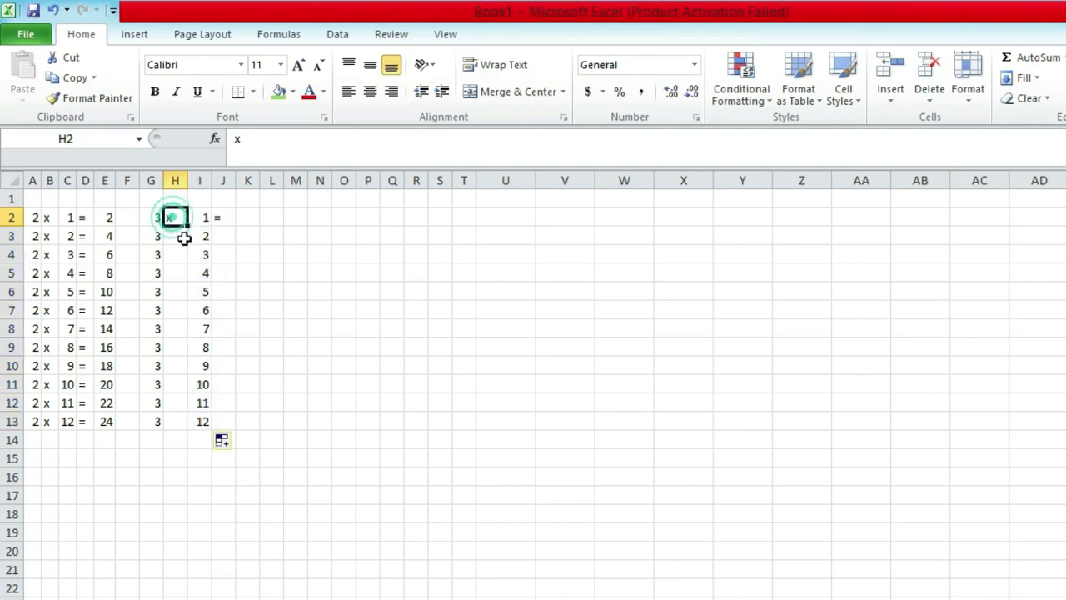
left_click_drag(189, 226, 190, 424)
left_click(227, 220)
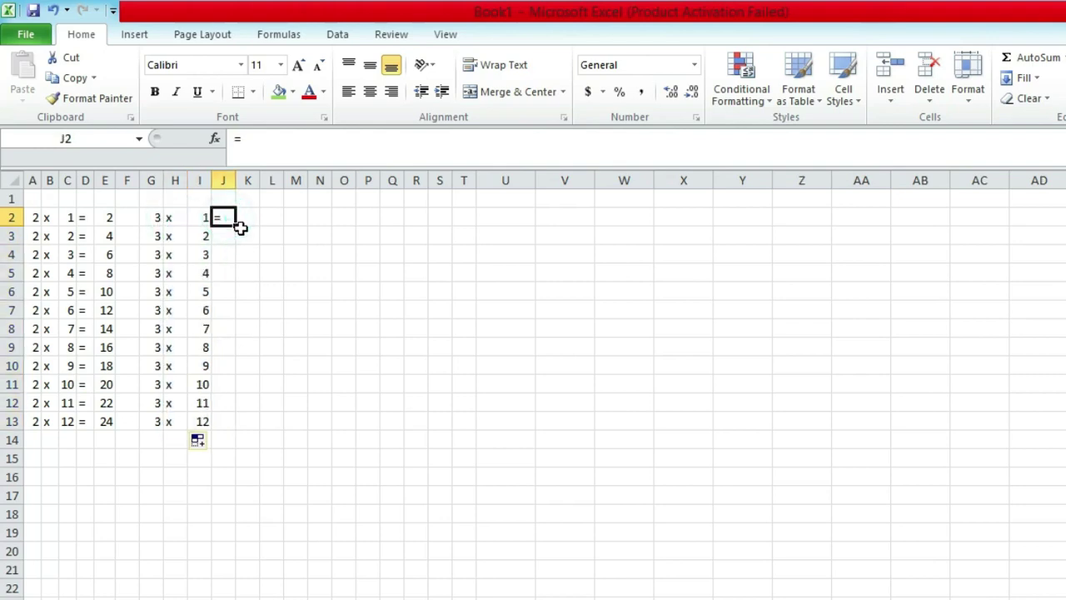
left_click_drag(236, 225, 231, 433)
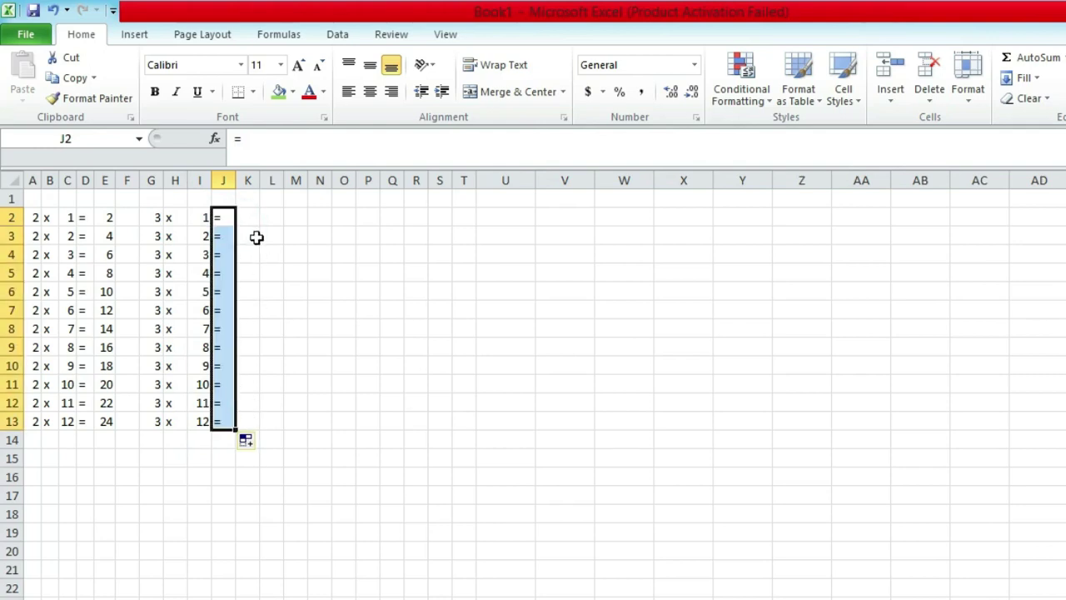
Enter the formula =G2*I2 in cell K2 to multiply the first row of the table of 3.
left_click(251, 218)
left_click(251, 218)
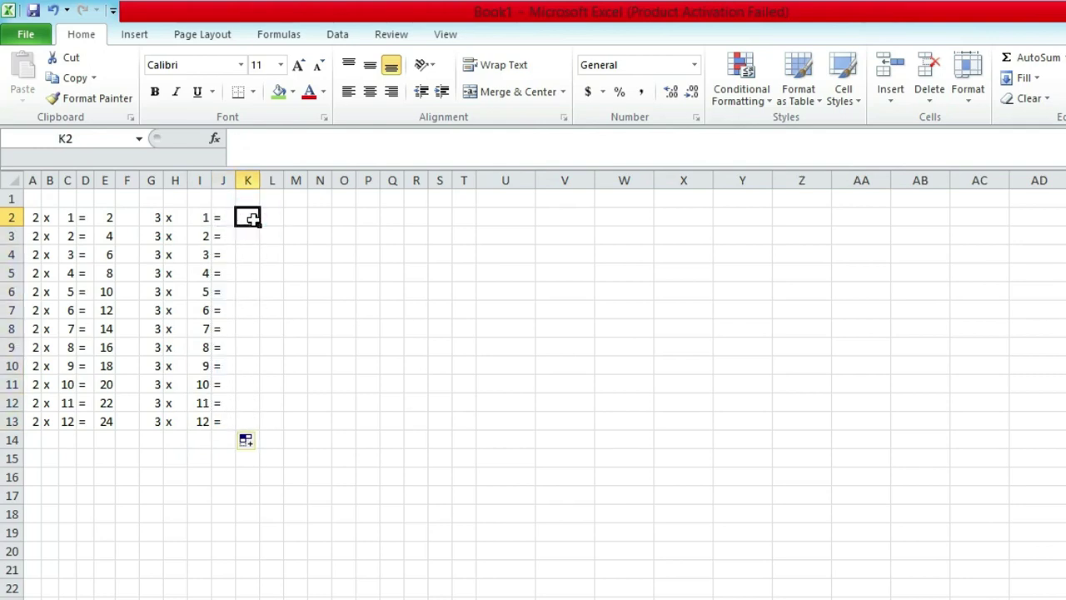
type("=")
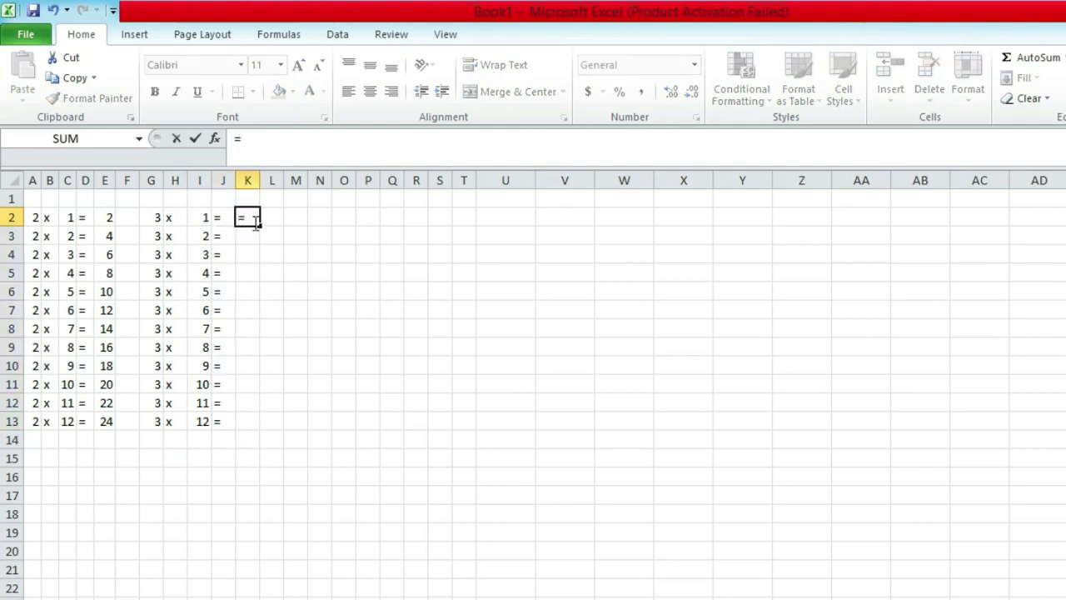
left_click(157, 219)
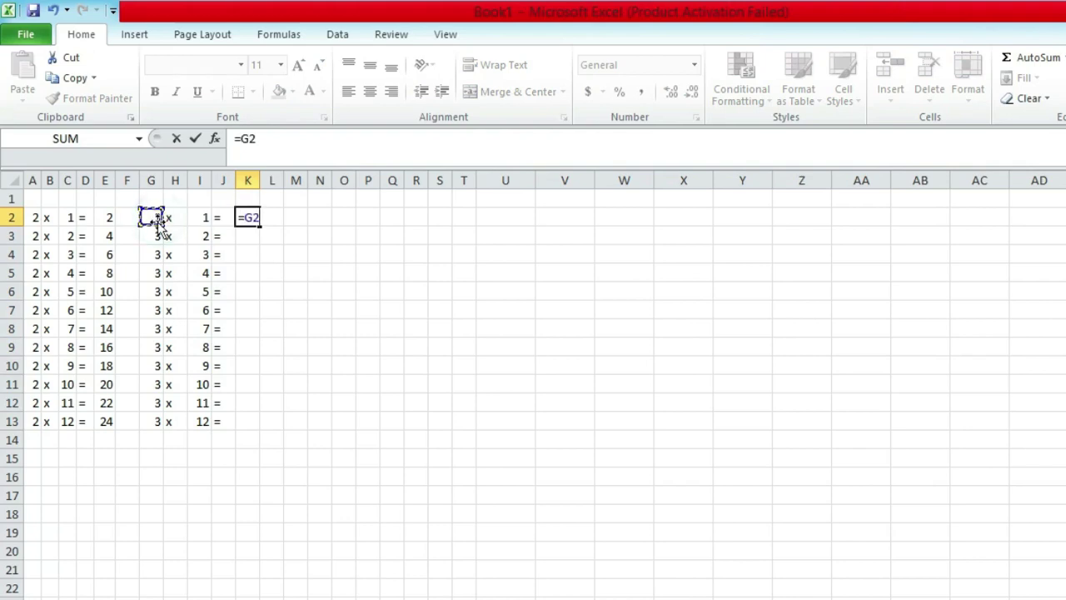
type("*")
left_click(202, 217)
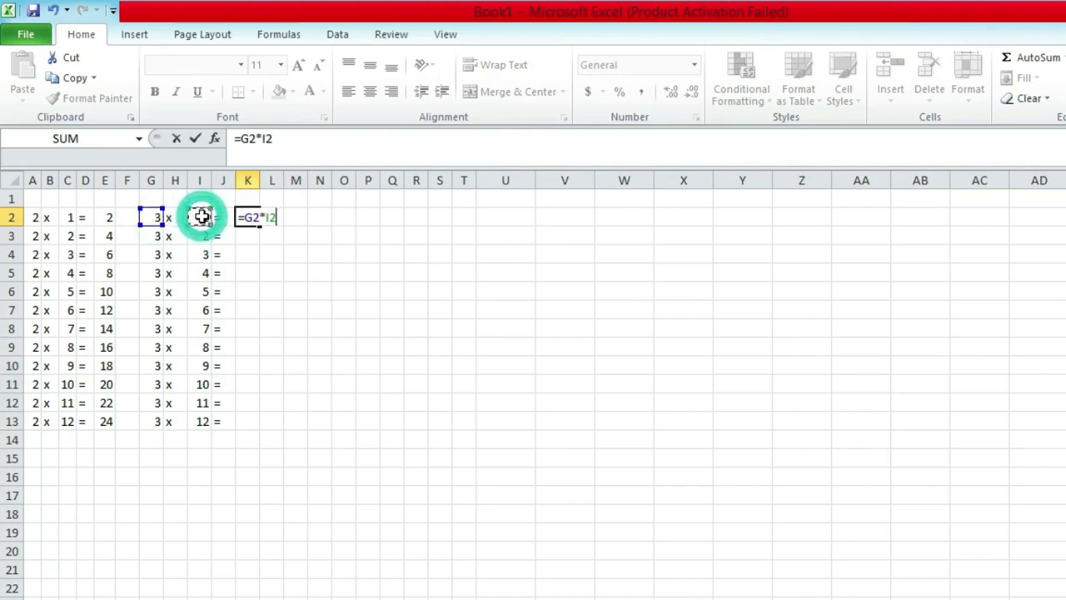
key("Return")
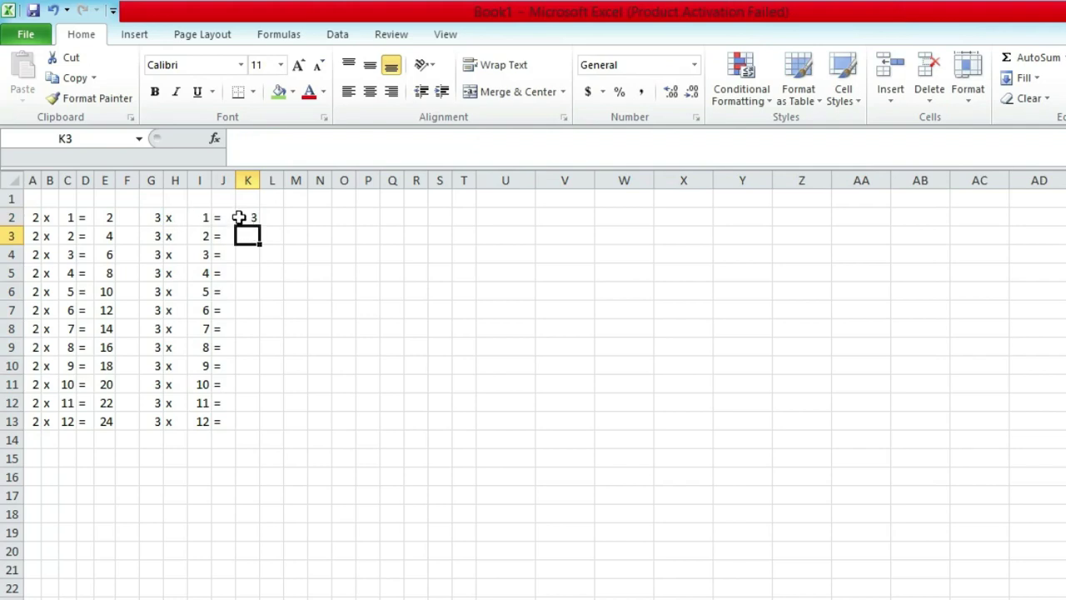
Copy the multiplication formula in K2 down to K13, and select the range G2:J13.
left_click(239, 217)
left_click_drag(259, 223, 263, 427)
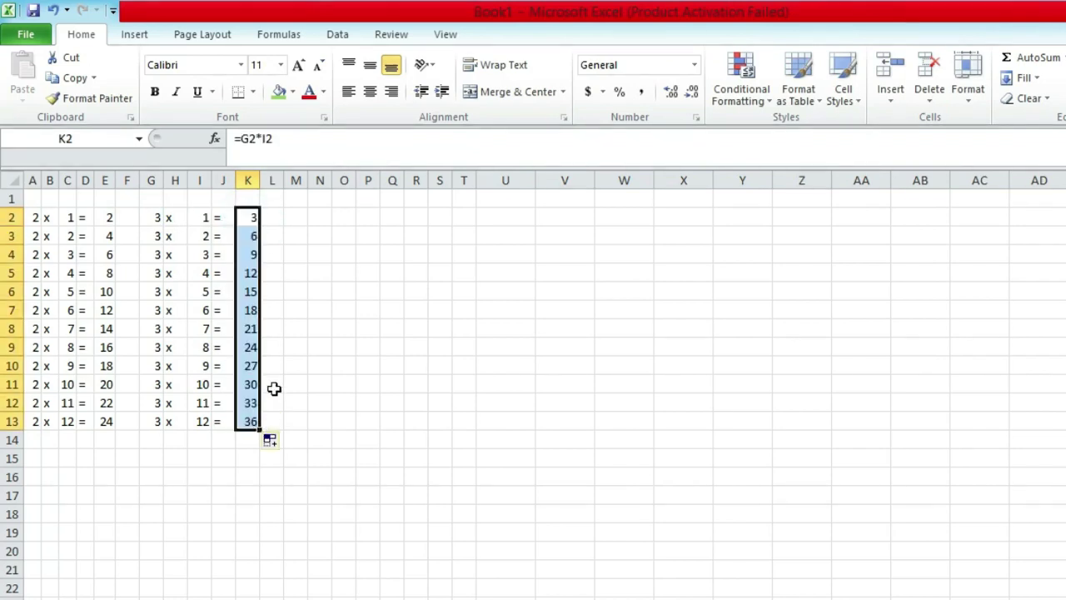
left_click(344, 308)
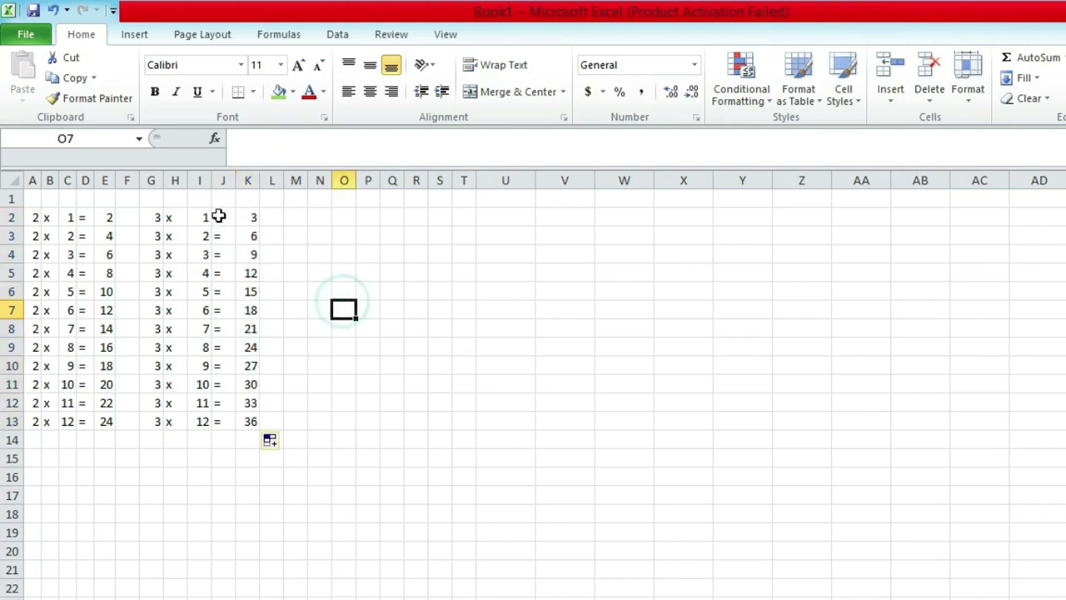
left_click_drag(217, 217, 160, 419)
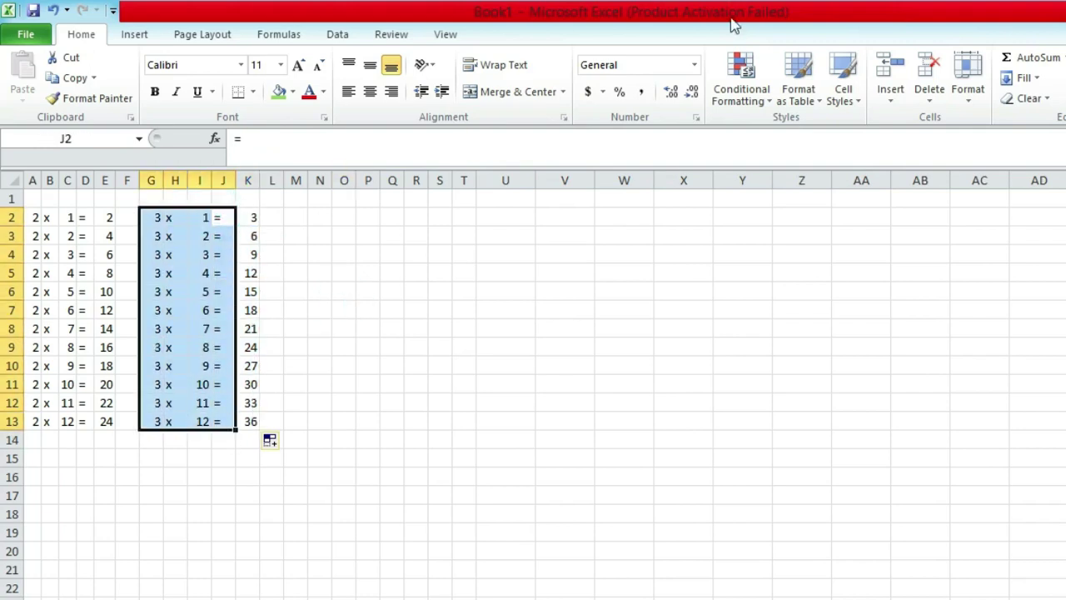
left_click(967, 83)
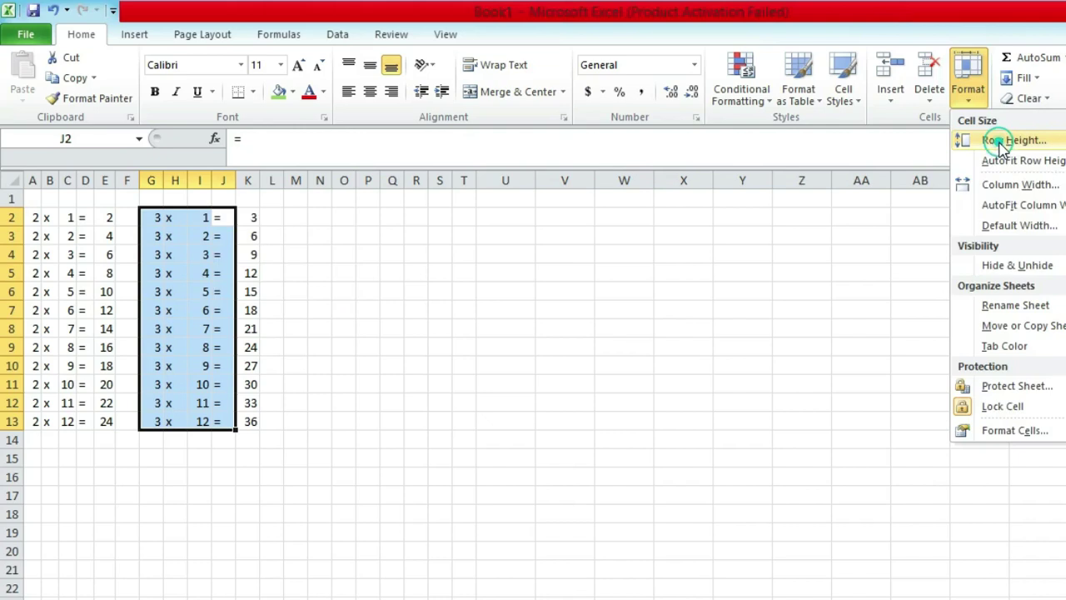
left_click(966, 140)
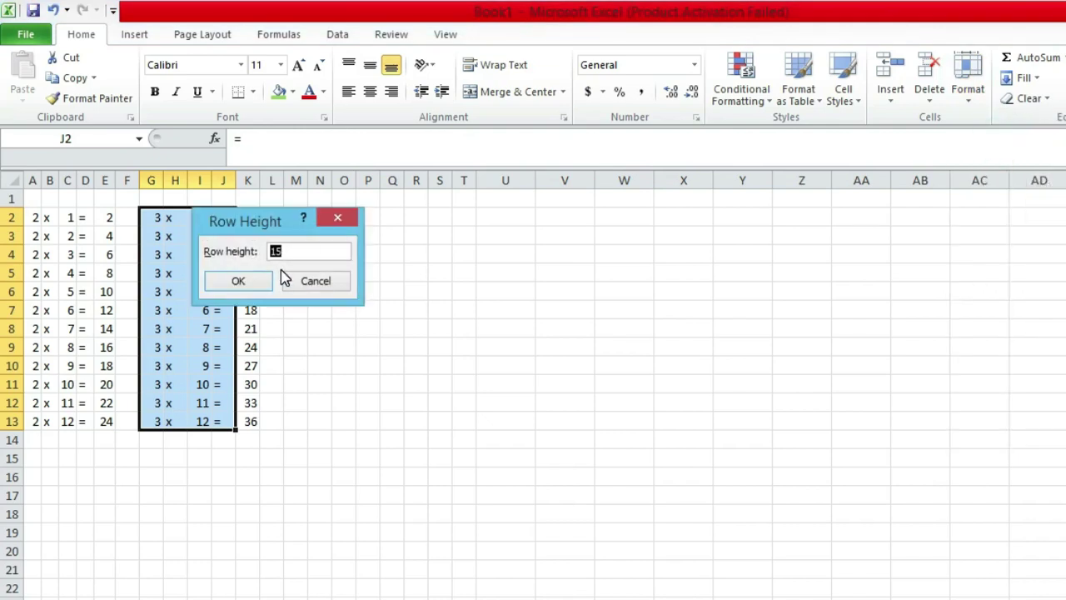
left_click(338, 218)
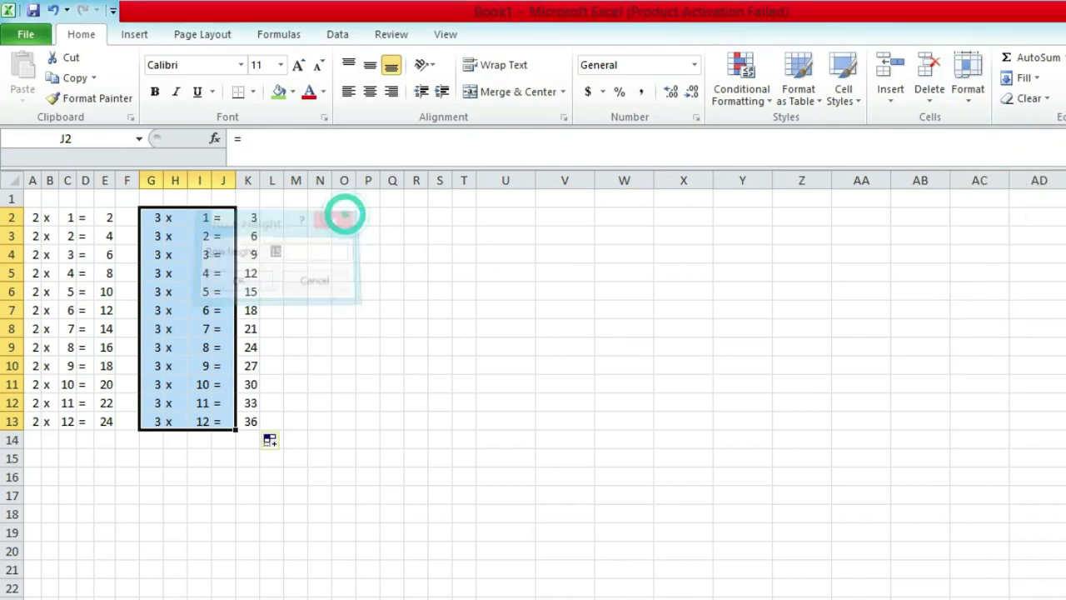
left_click(966, 79)
left_click(1004, 184)
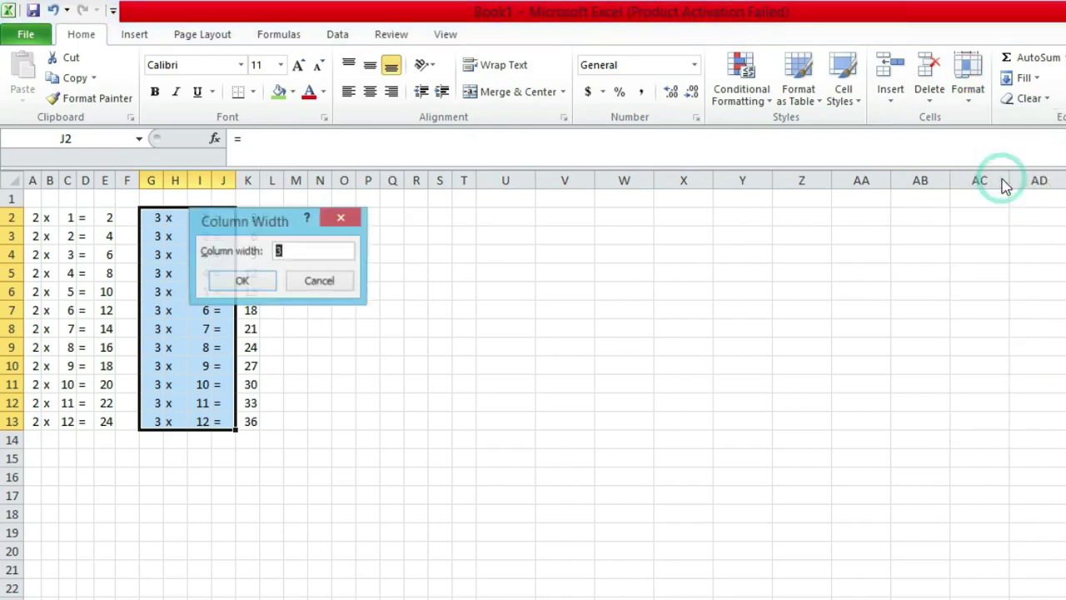
key("Return")
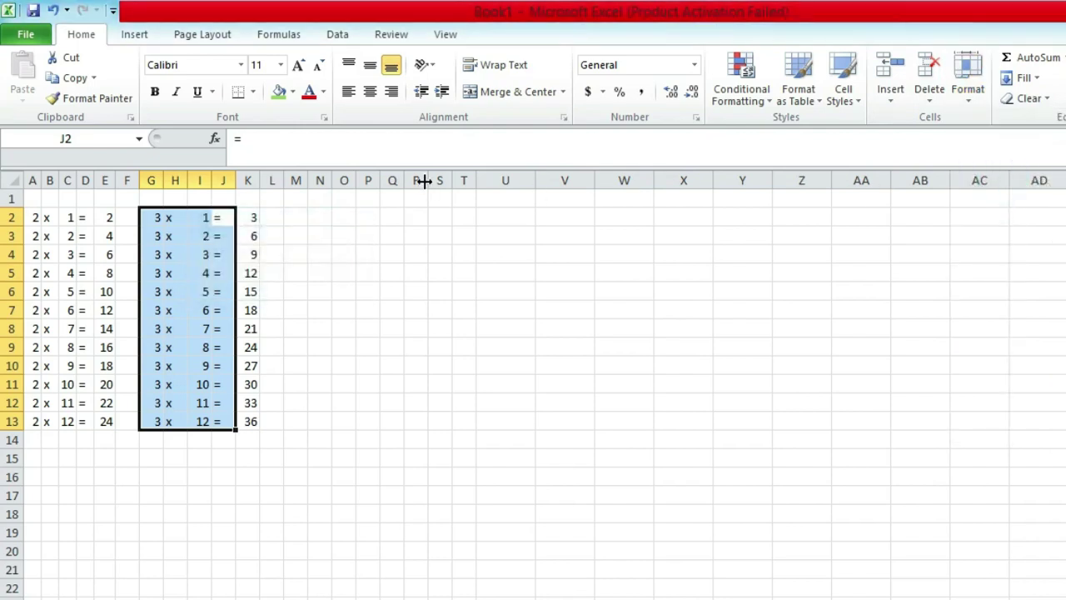
Reduce the column width of columns G through J to match the narrow columns A through D.
left_click(967, 88)
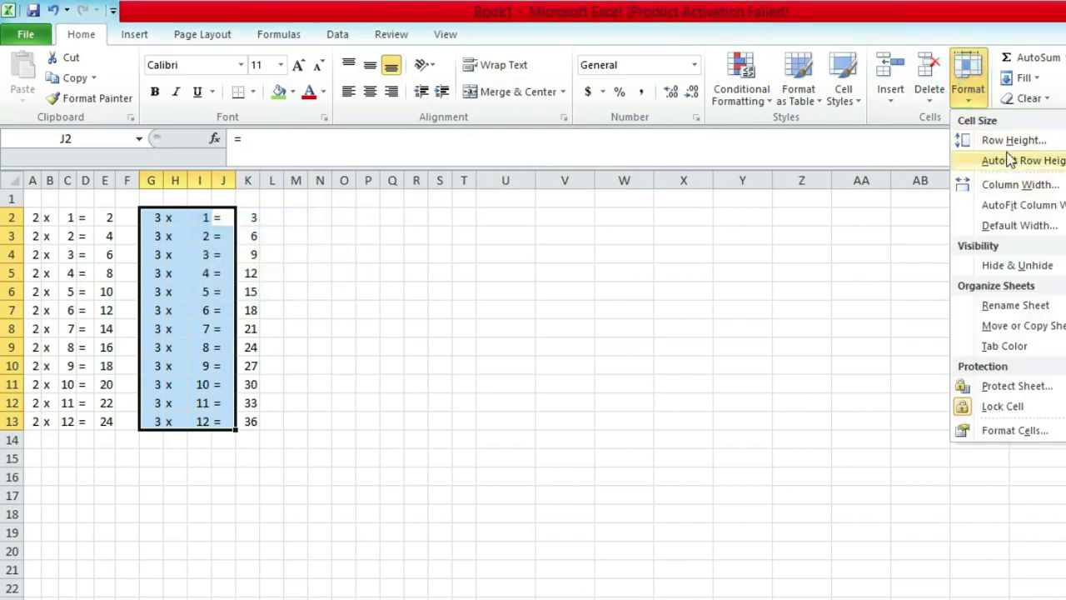
left_click(1014, 185)
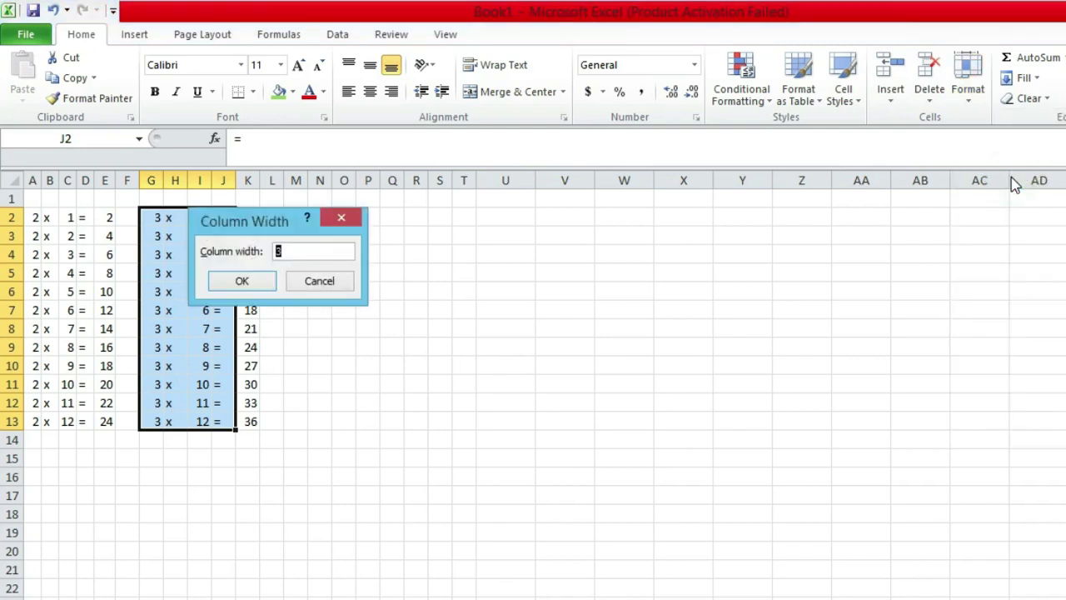
key("Return")
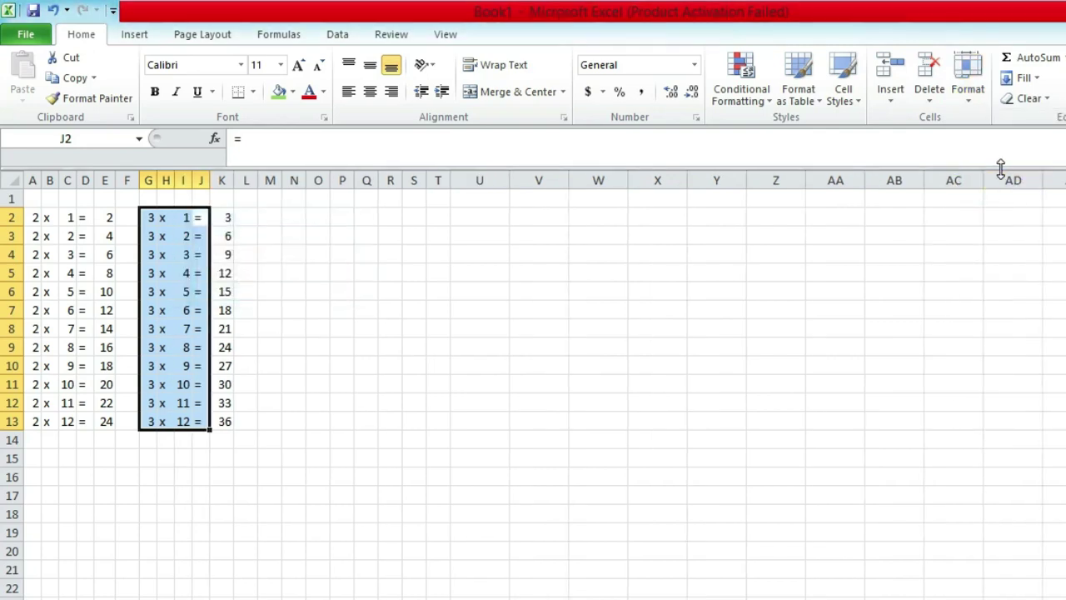
left_click(390, 346)
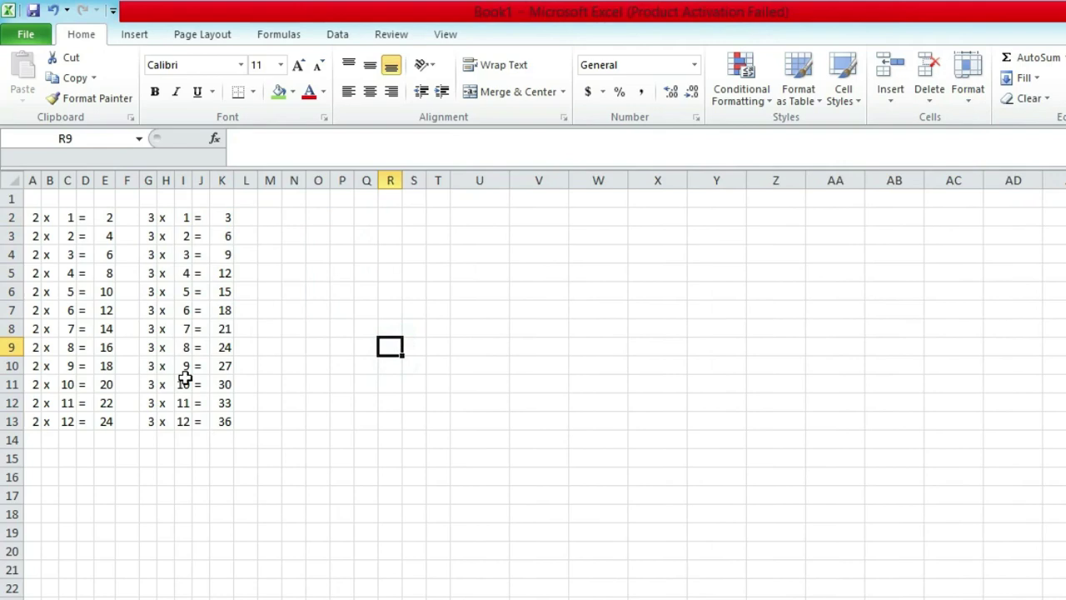
Copy the whole table of 3 in G2:K13 and paste it starting at cell M2.
left_click_drag(150, 217, 230, 421)
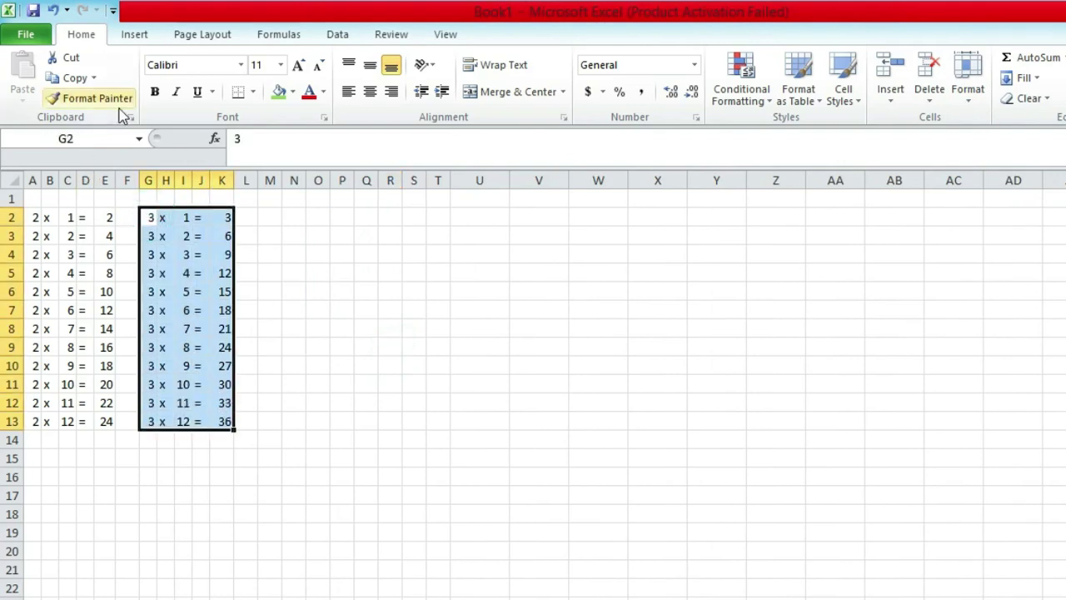
left_click(75, 79)
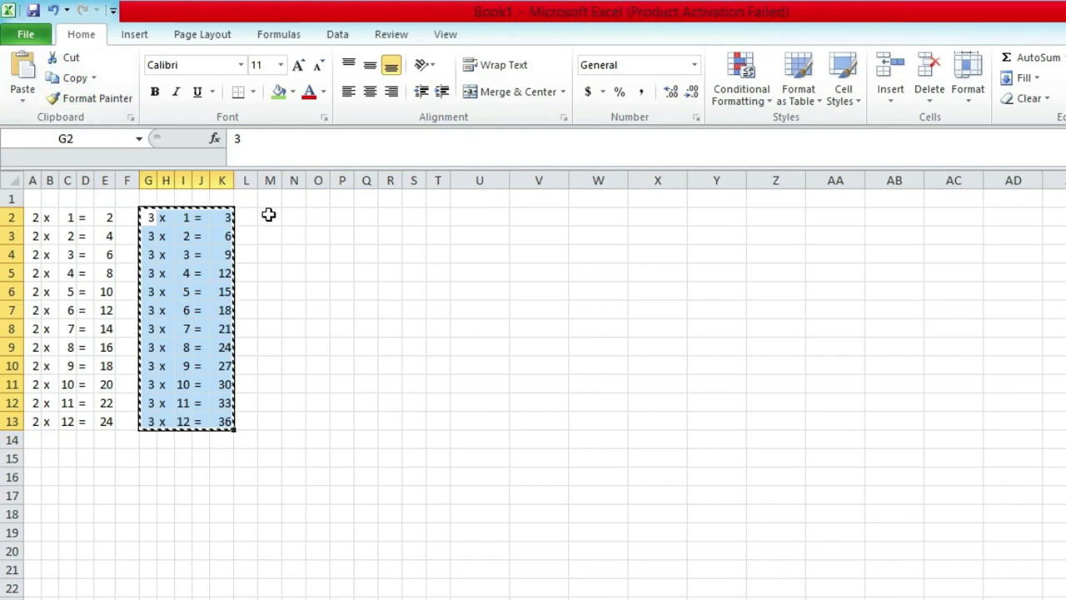
left_click(269, 216)
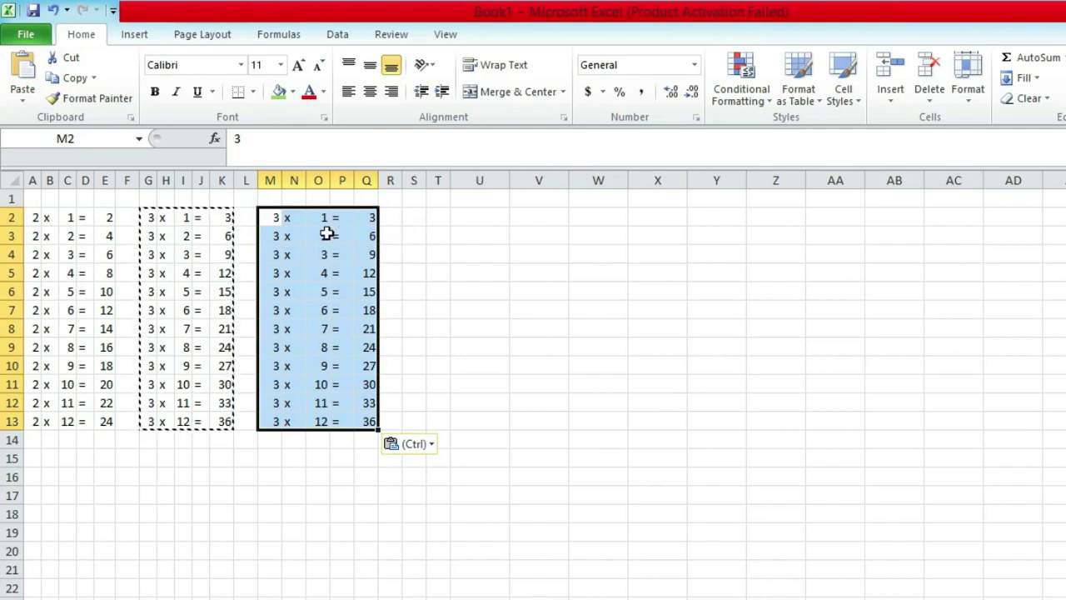
Turn the pasted table into the table of 4 by entering 4 in M2 and copying it down to M13.
left_click(272, 217)
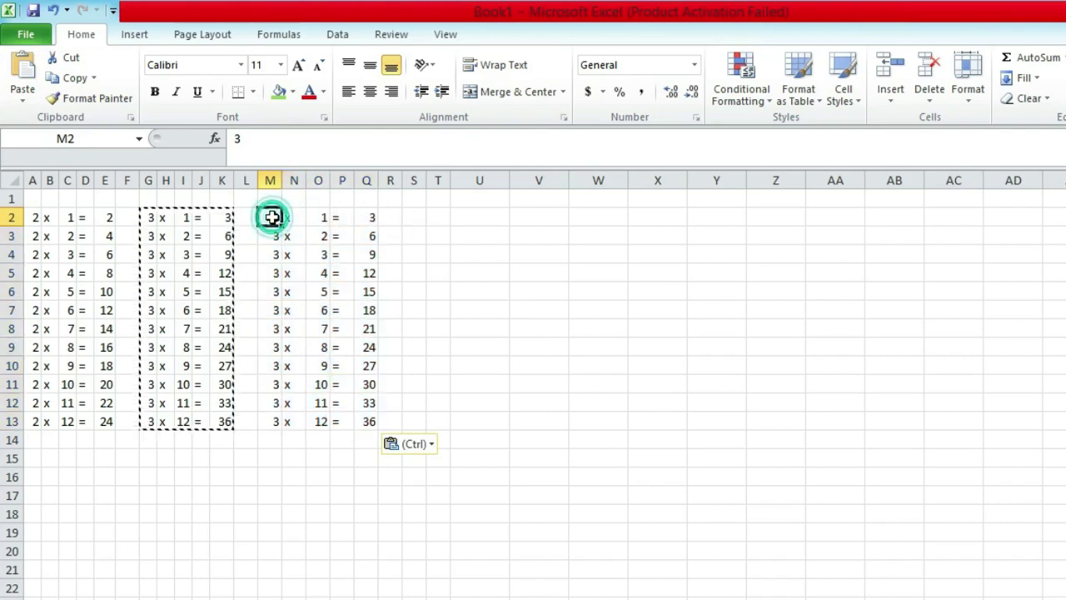
type("4")
key("Return")
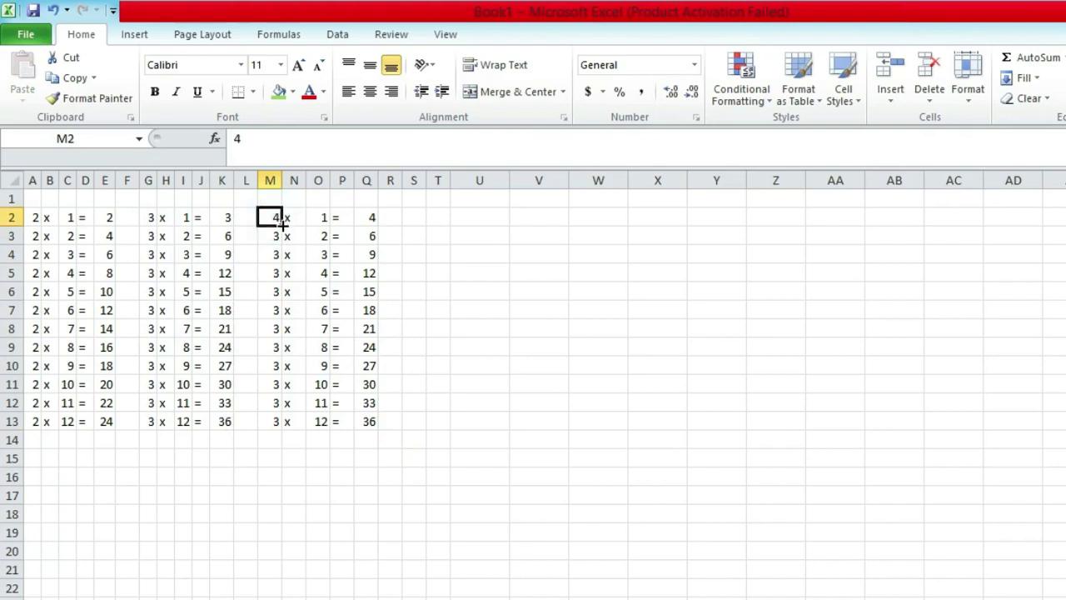
left_click_drag(282, 225, 296, 421)
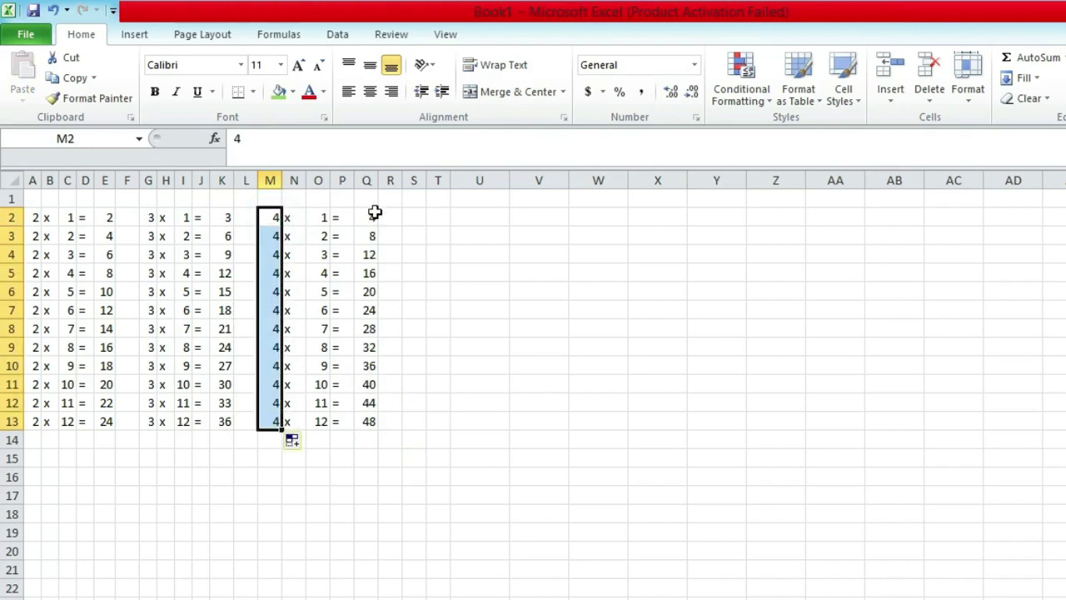
Set the column width of columns M through P to 2 and narrow the empty columns S through AT to match.
left_click_drag(346, 421, 276, 219)
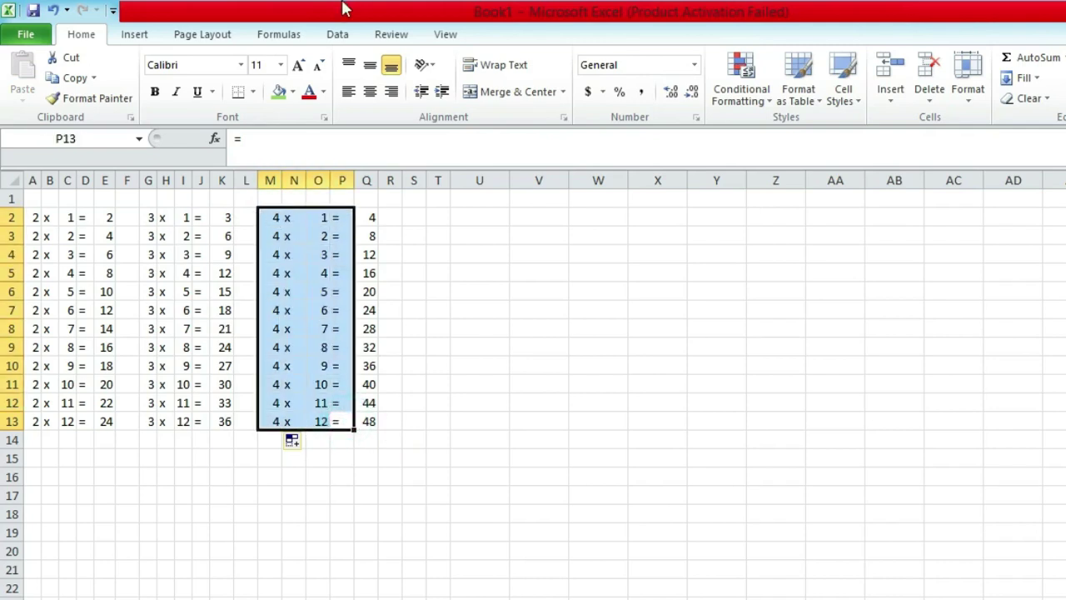
left_click(971, 99)
left_click(1004, 184)
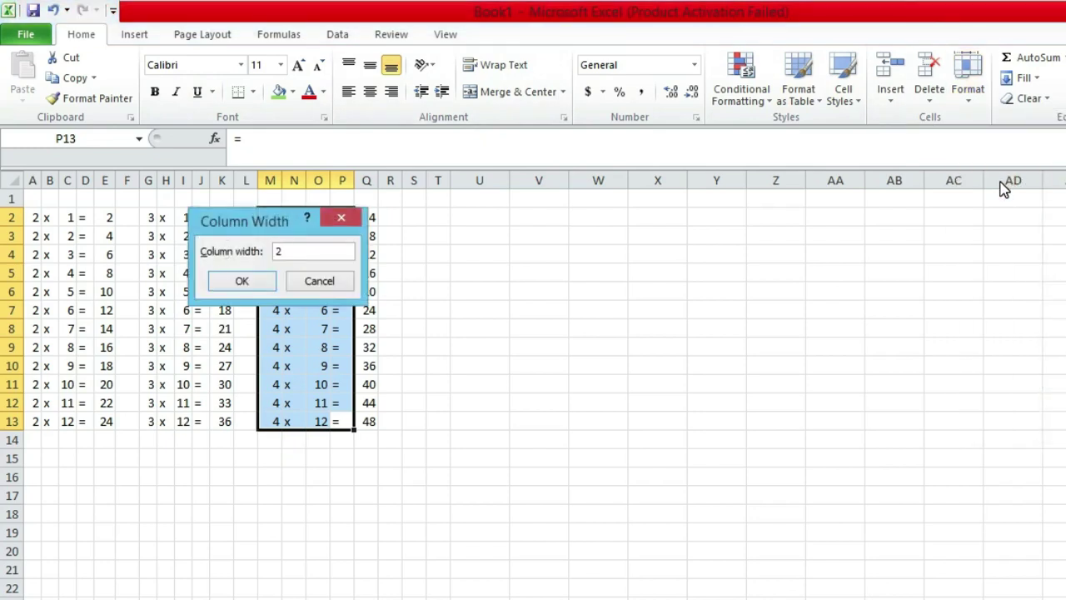
type("2")
key("Return")
left_click(370, 439)
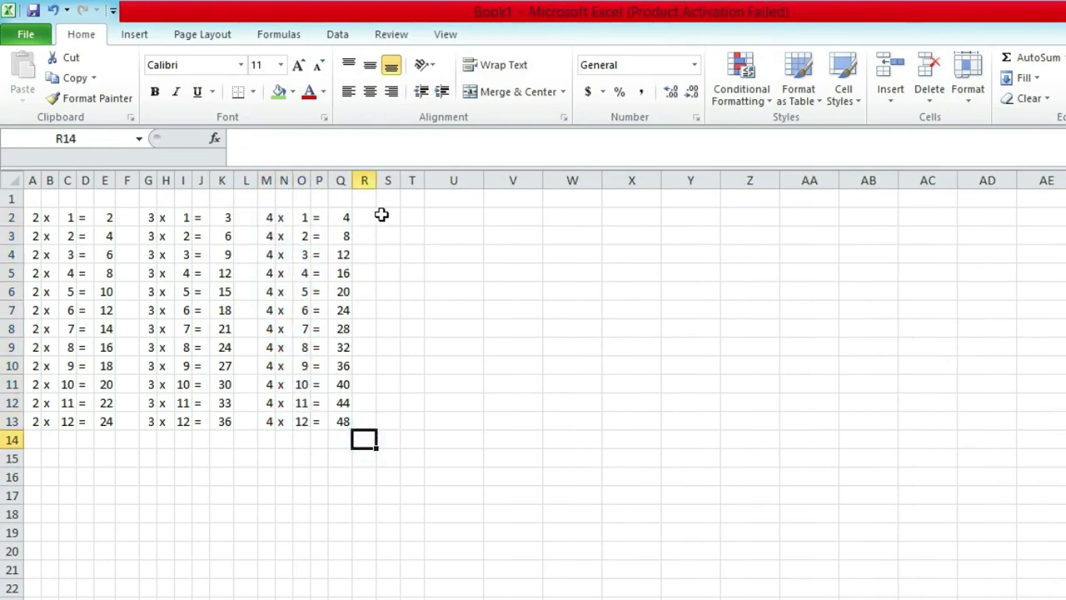
left_click_drag(381, 214, 492, 286)
left_click(500, 512)
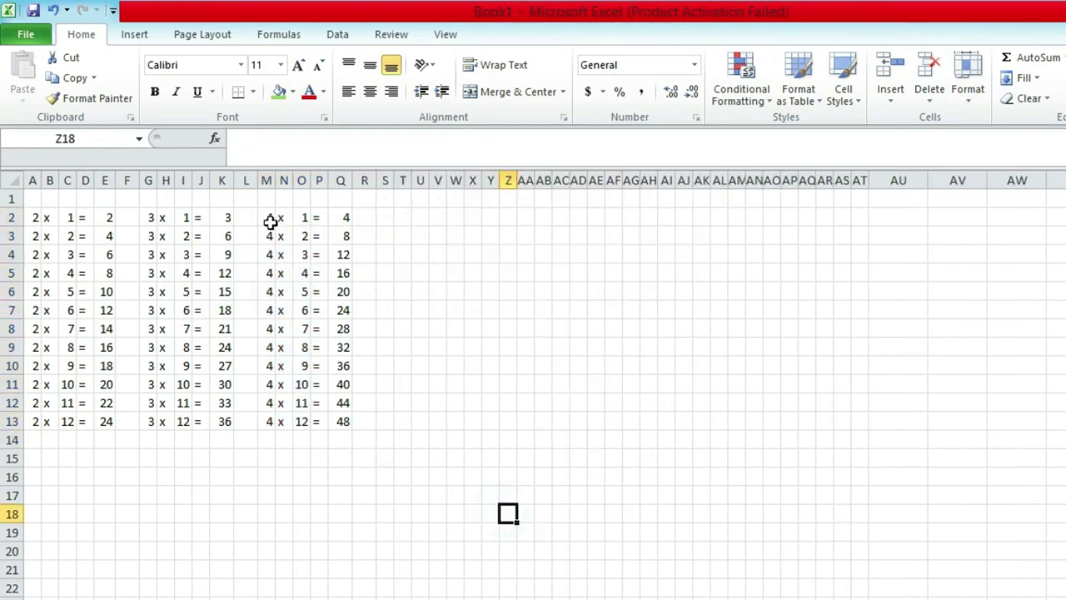
Copy the table of 4 in M2:Q13 and paste it starting at cells S2, Y2 and AE2.
left_click_drag(270, 221, 341, 423)
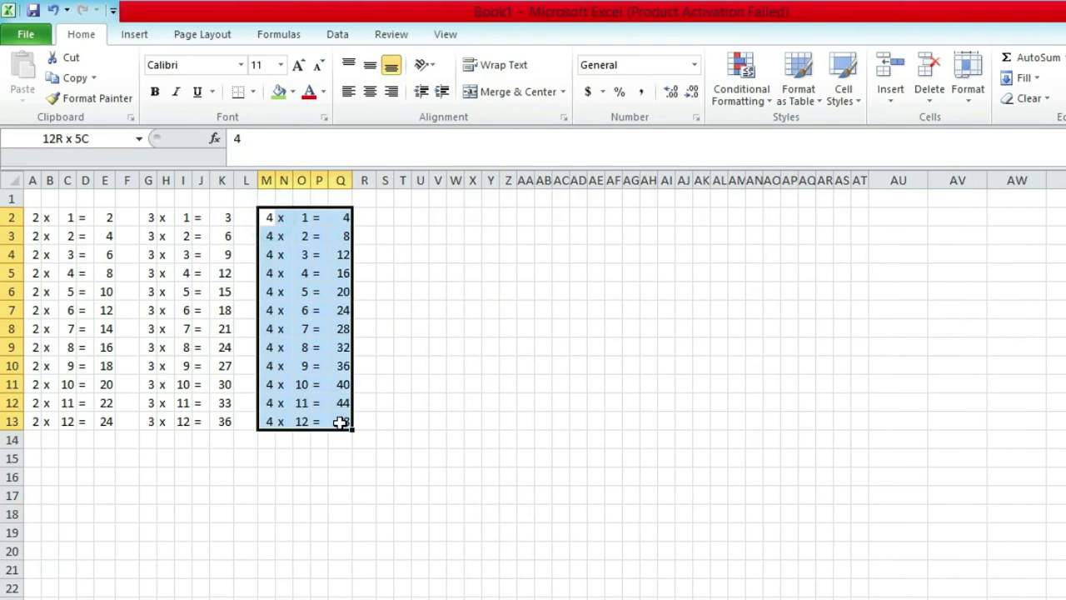
left_click(72, 80)
left_click(388, 217)
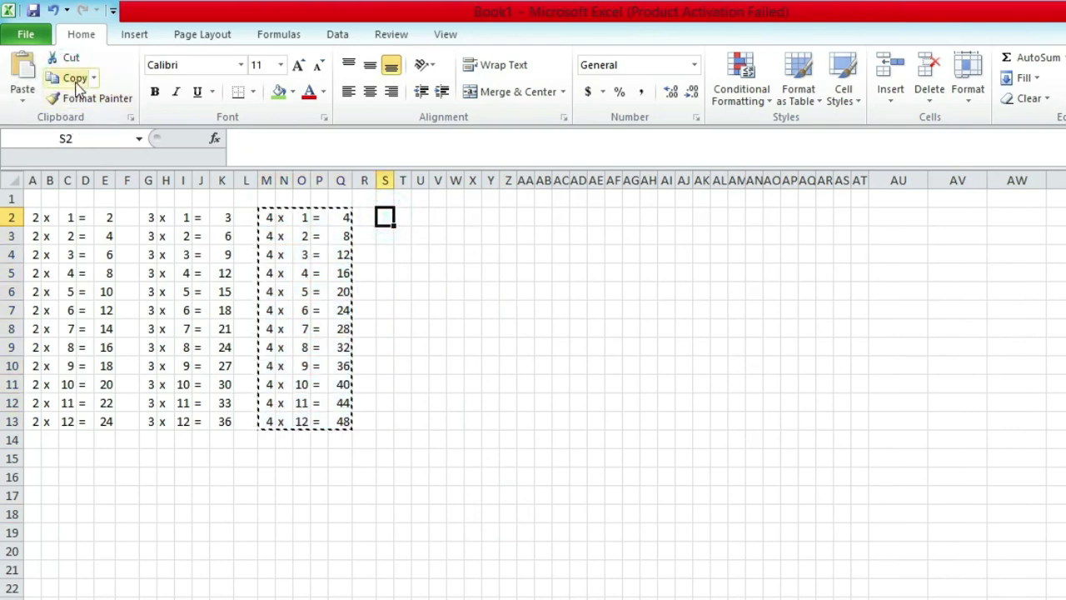
left_click(25, 69)
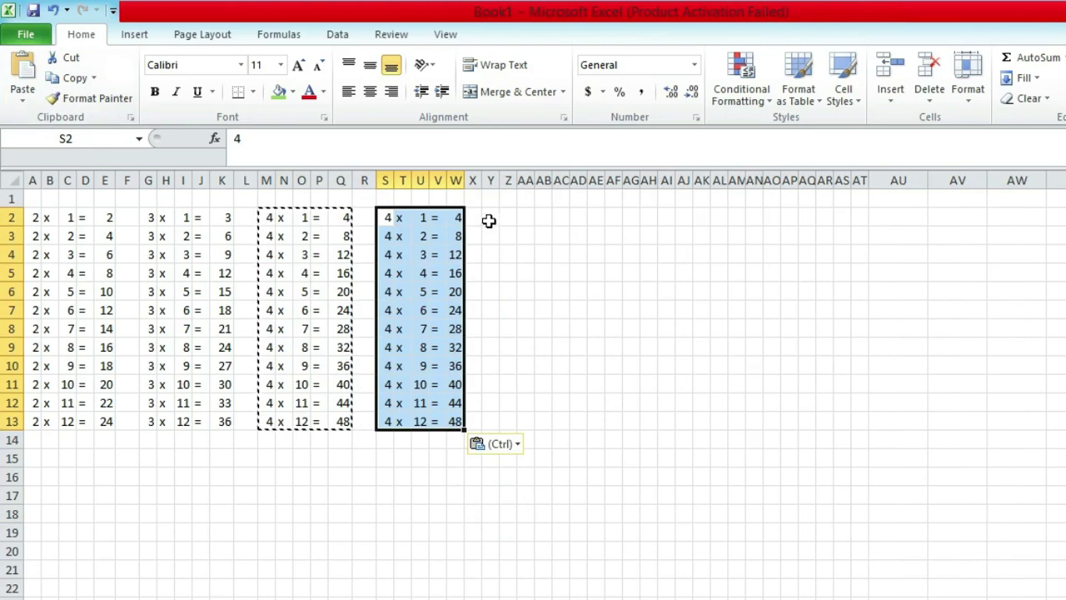
left_click(490, 217)
key("ctrl+v")
left_click(596, 217)
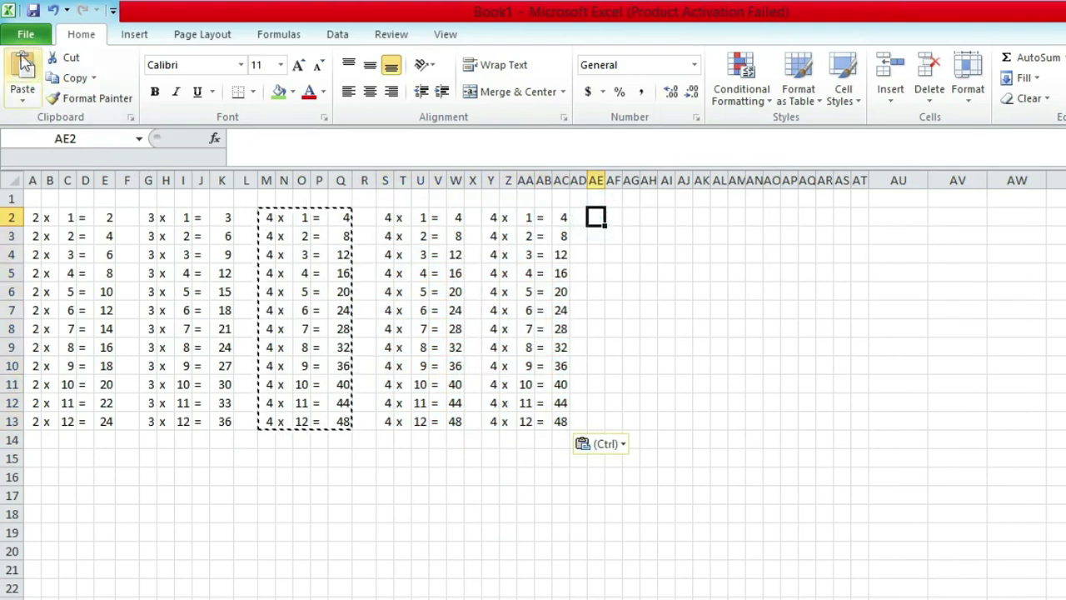
key("ctrl+v")
Turn the pasted table at S2 into the table of 5 by entering 5 in S2 and copying it down to S13.
left_click(387, 219)
type("5")
key("Return")
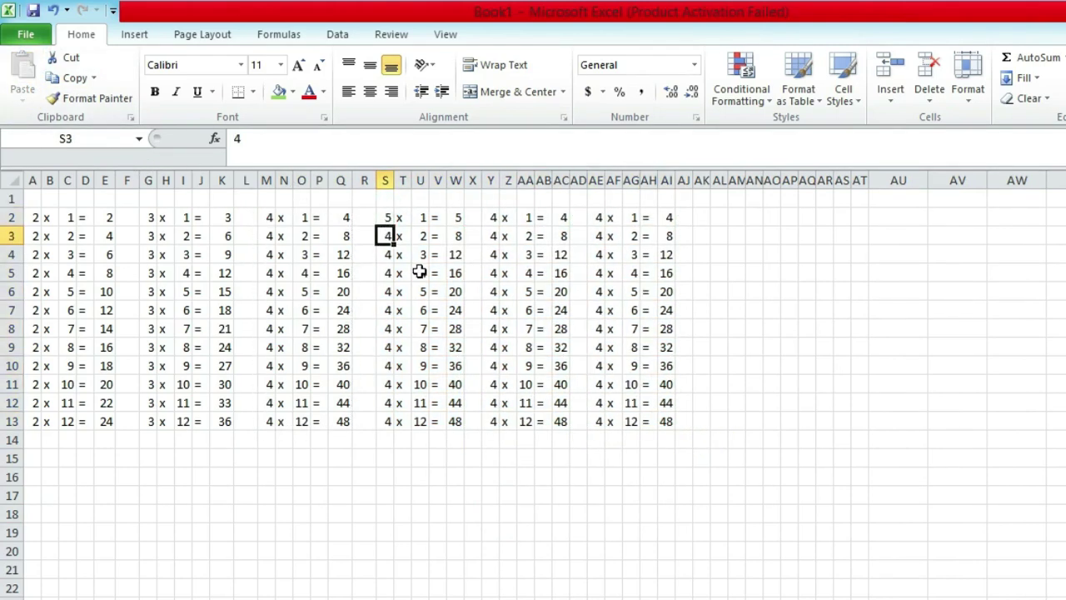
left_click_drag(399, 341, 400, 423)
Make the table of 6 by entering 6 in Y2 and copying it down to Y13.
left_click(490, 217)
type("6")
key("Return")
left_click(489, 217)
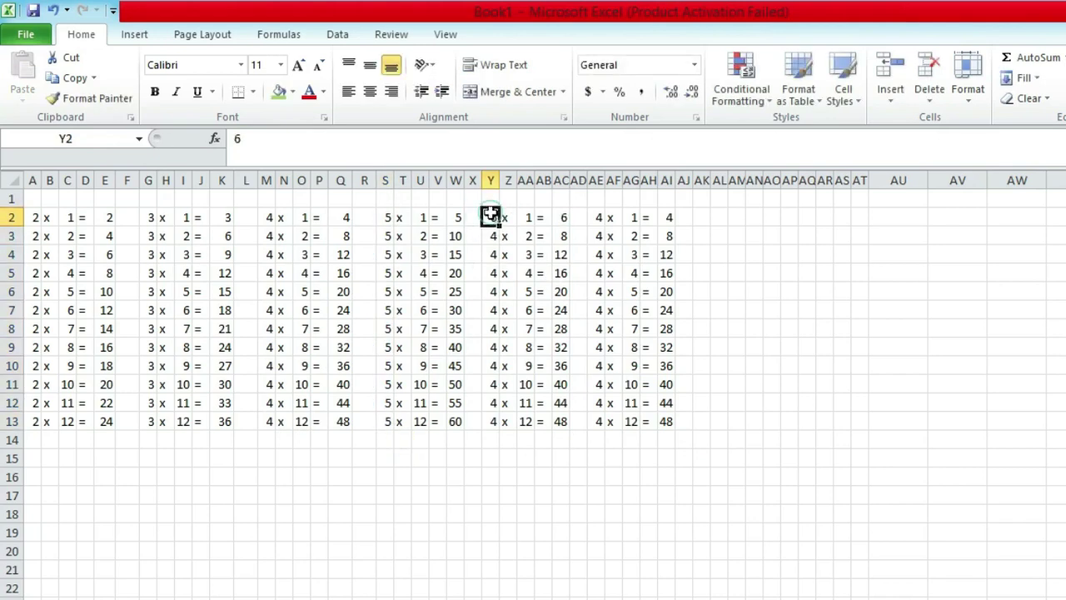
left_click_drag(499, 226, 518, 423)
Make the table of 7 by entering 7 in AE2 and copying it down to AE13.
left_click(598, 218)
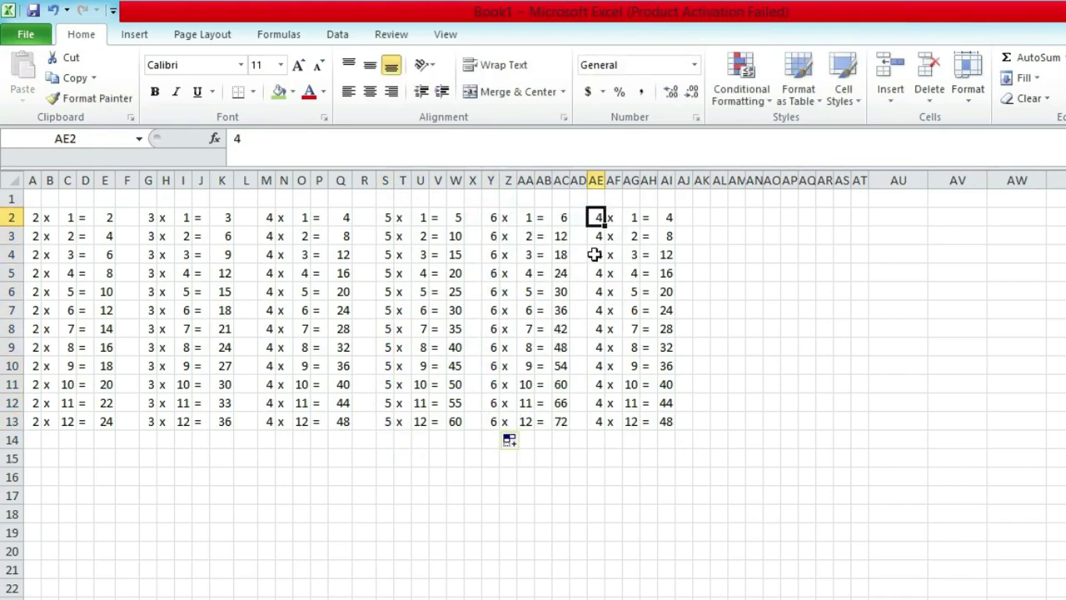
type("7")
key("Return")
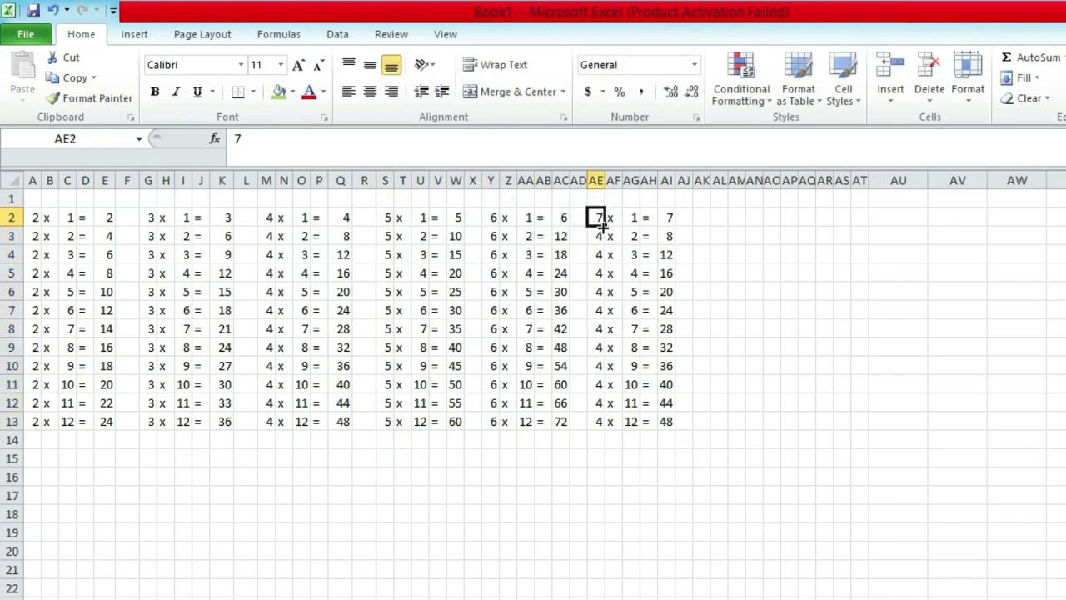
left_click_drag(603, 225, 599, 424)
left_click(788, 329)
Copy the table of 2 in A2:E13 and paste it below the first row of tables at A15 and G15.
left_click_drag(34, 217, 104, 421)
left_click(73, 78)
left_click(33, 459)
left_click(23, 71)
left_click(146, 458)
left_click(23, 70)
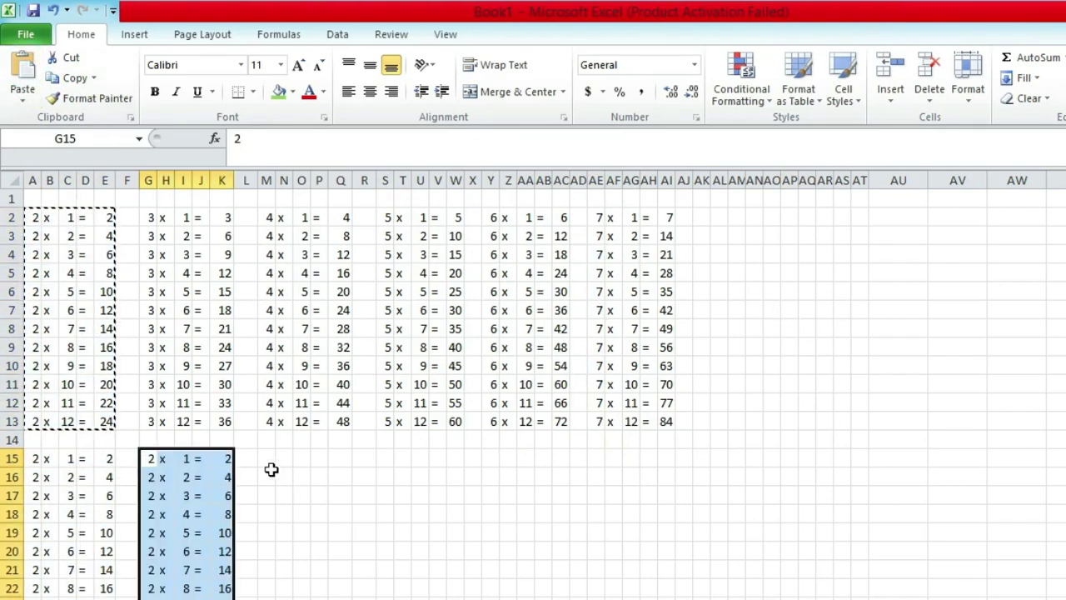
Paste the copied table of 2 again at cells M15, S15, Y15 and AE15.
left_click(268, 458)
left_click(23, 71)
left_click(385, 458)
left_click(24, 71)
left_click(491, 458)
left_click(24, 71)
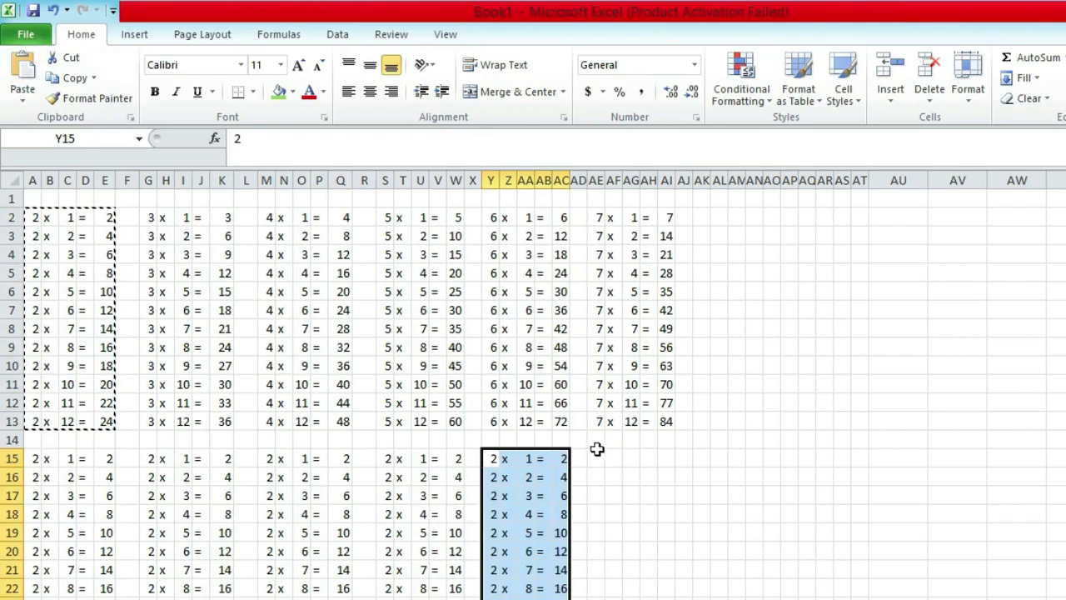
left_click(603, 458)
left_click(24, 71)
Turn the pasted table at A15 into the table of 8 by entering 8 and copying it down to A26.
left_click(33, 459)
type("8")
key("Return")
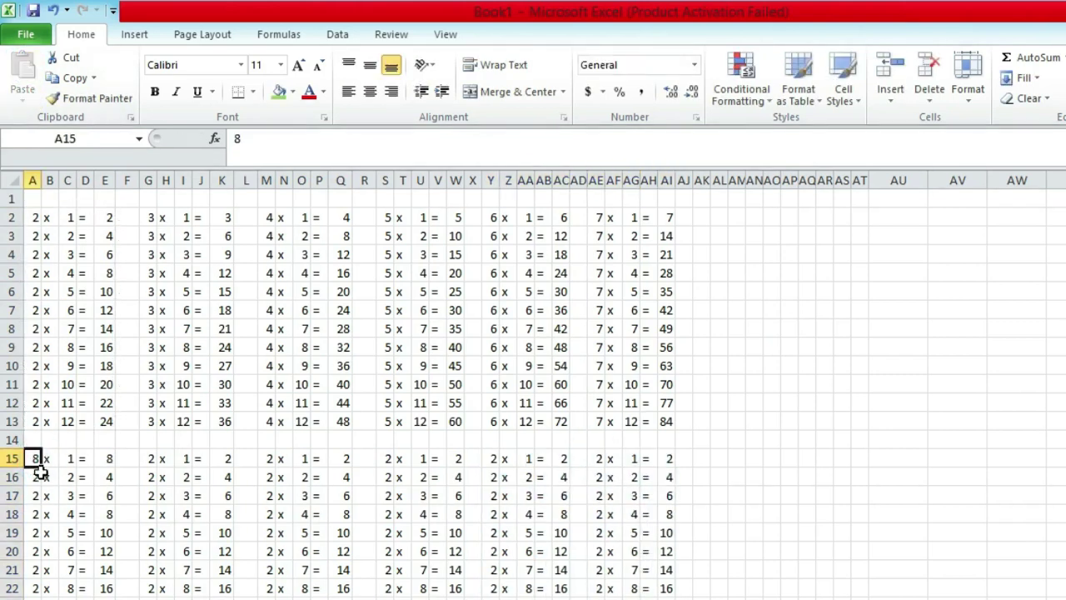
left_click_drag(40, 467, 38, 588)
Make the table of 9 by entering 9 in G15 and copying it down to G26.
left_click(150, 403)
type("9")
key("Return")
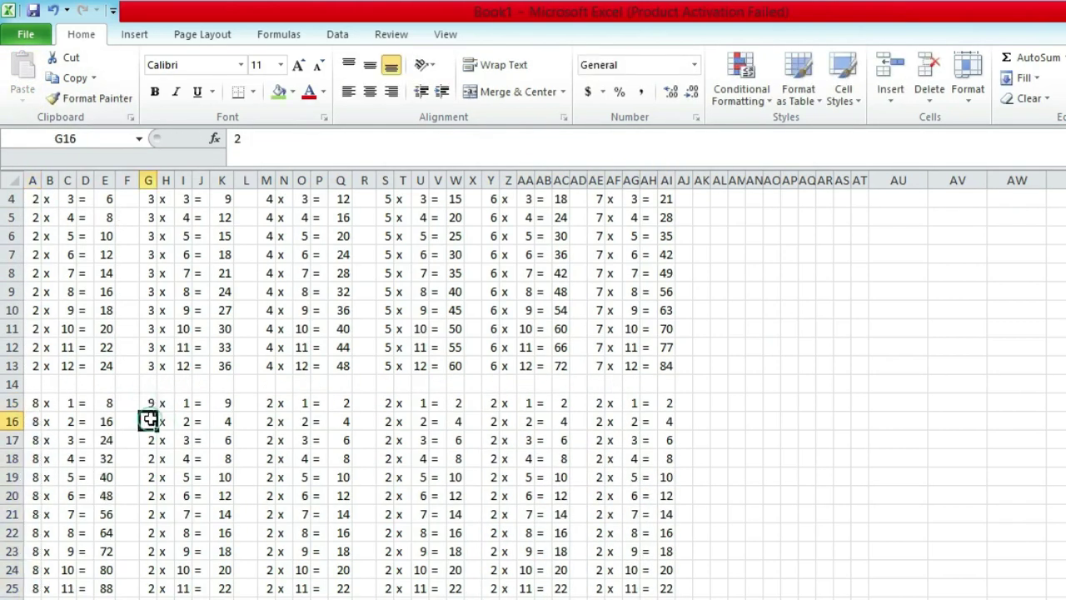
left_click(150, 403)
left_click_drag(156, 411, 155, 590)
Make the table of 10 by entering 10 in M15 and copying it down to M26.
left_click(268, 403)
type("10")
left_click(269, 403)
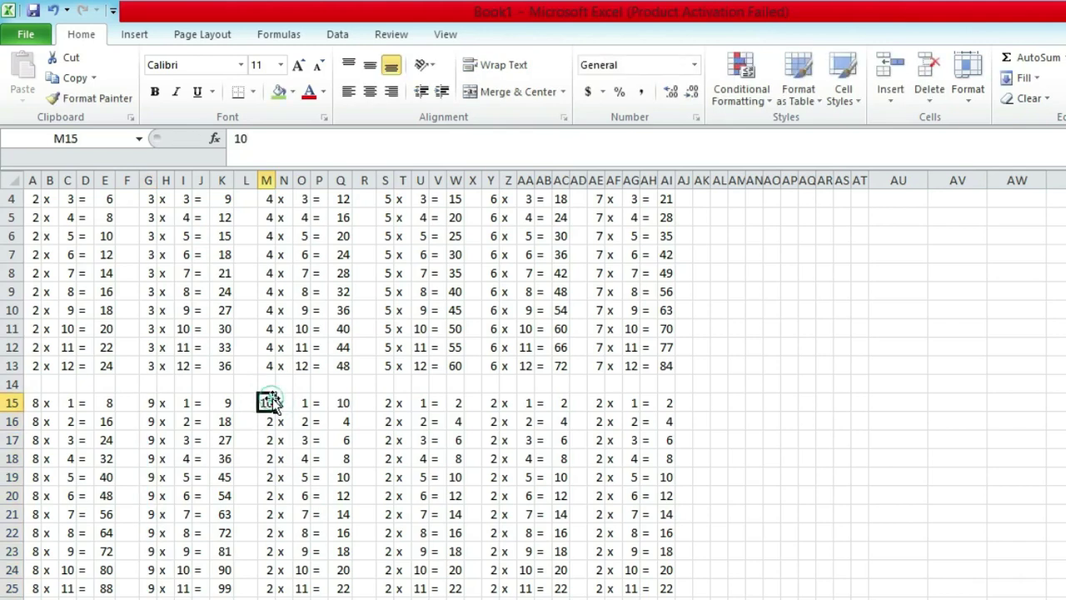
left_click_drag(276, 411, 275, 589)
Make the table of 11 by entering 11 in S15, copying it down to S26, and autofit column W to its results.
left_click(387, 403)
type("11")
key("Return")
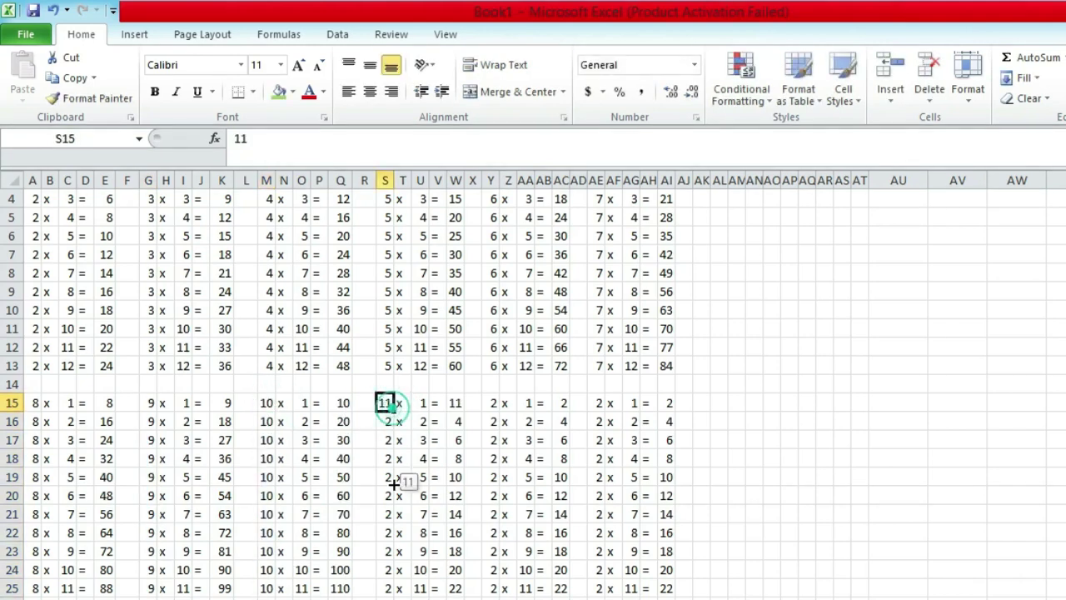
left_click_drag(393, 484, 391, 589)
double_click(465, 180)
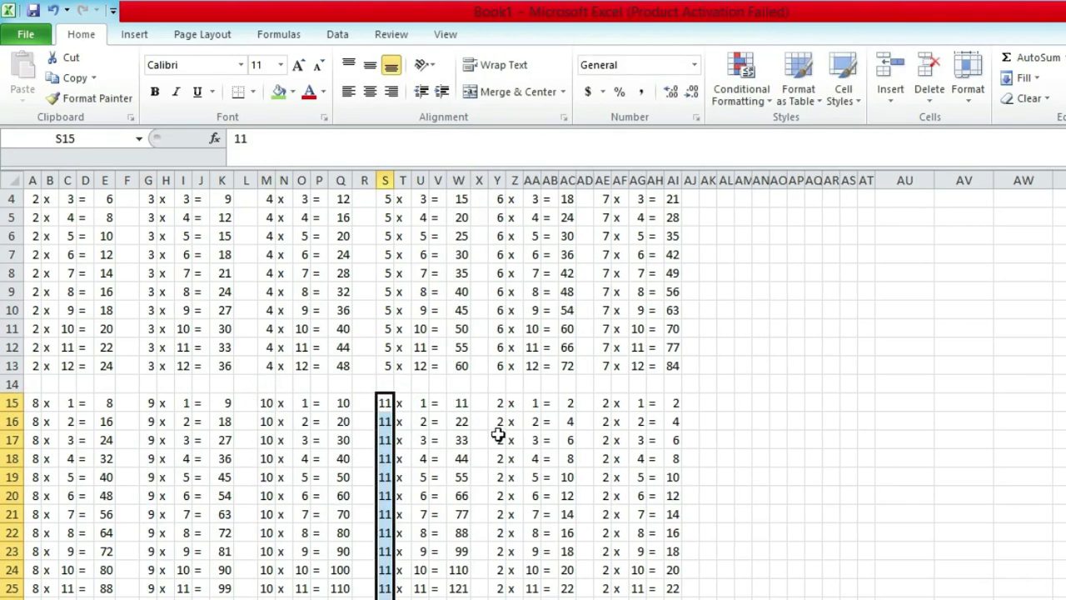
Make the table of 12 by entering 12 in Y15, copying it down to Y26, and widen column AC to fit its results.
left_click(496, 403)
type("12")
key("Return")
left_click_drag(507, 409, 505, 590)
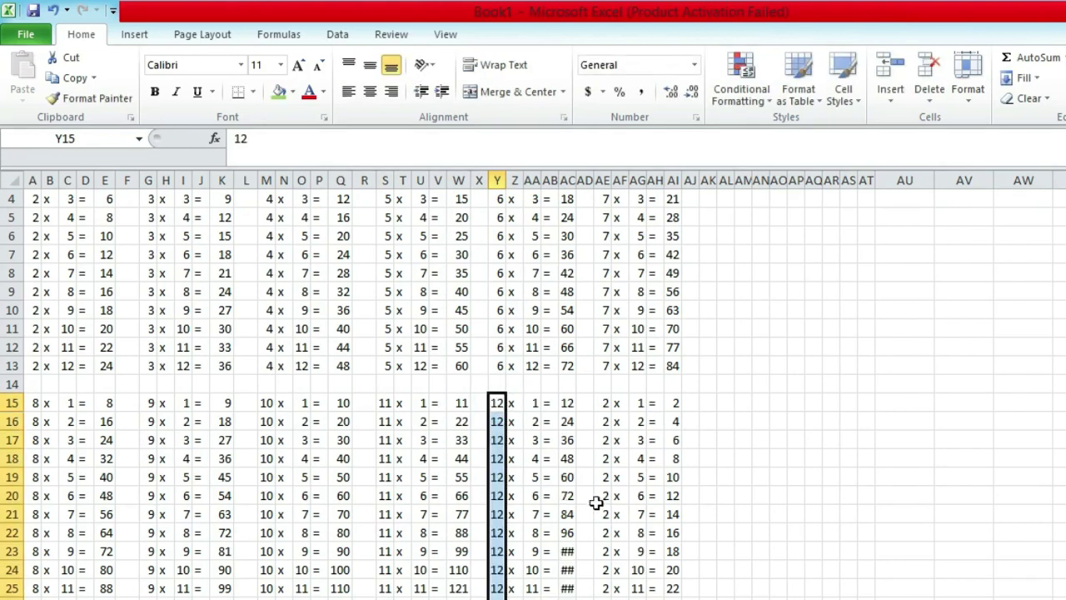
left_click_drag(575, 180, 590, 180)
Make the table of 13 by entering 13 in AE15, copying it down to AE26, and widen column AI to fit its results.
left_click(620, 403)
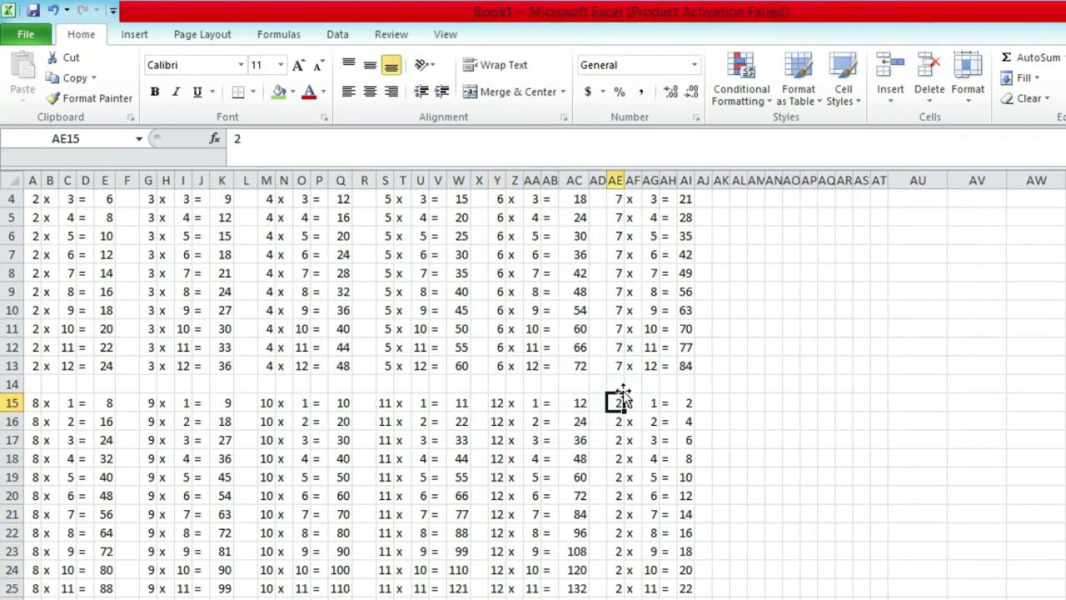
type("13")
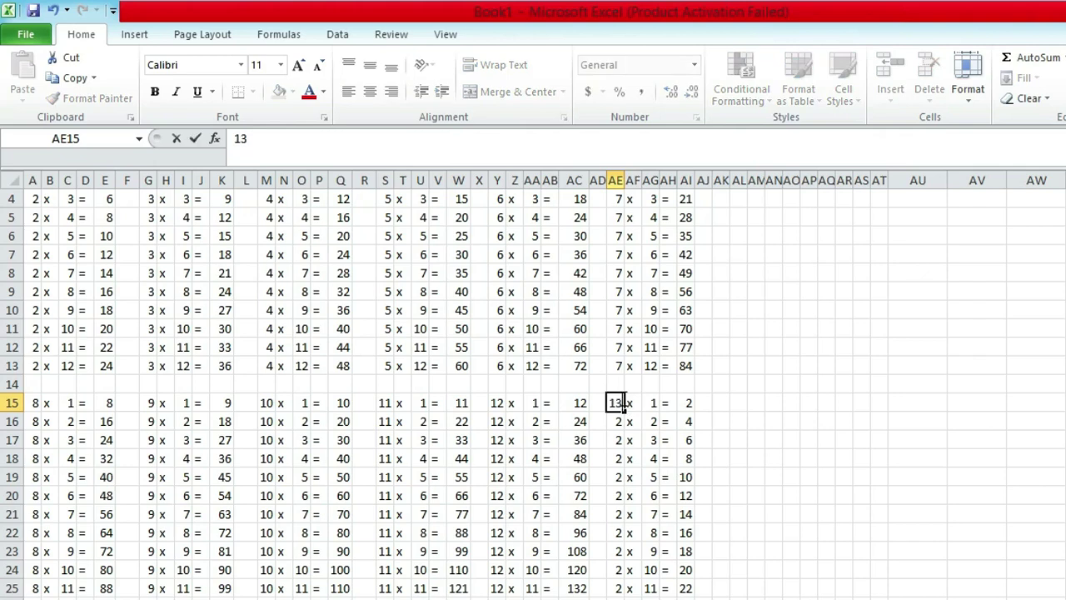
key("Return")
left_click_drag(623, 410, 628, 588)
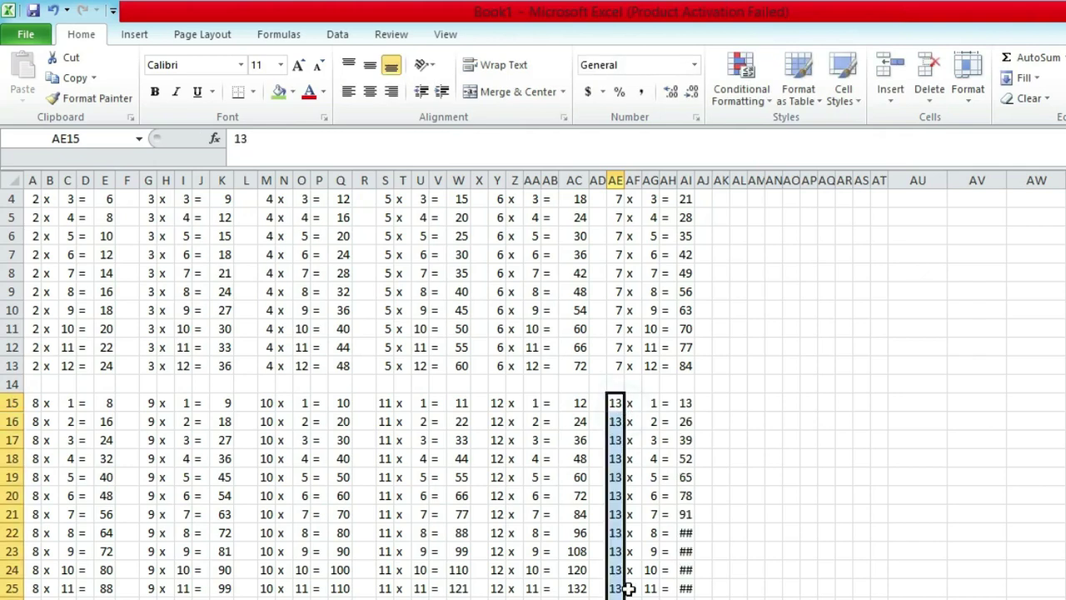
left_click_drag(694, 174, 702, 175)
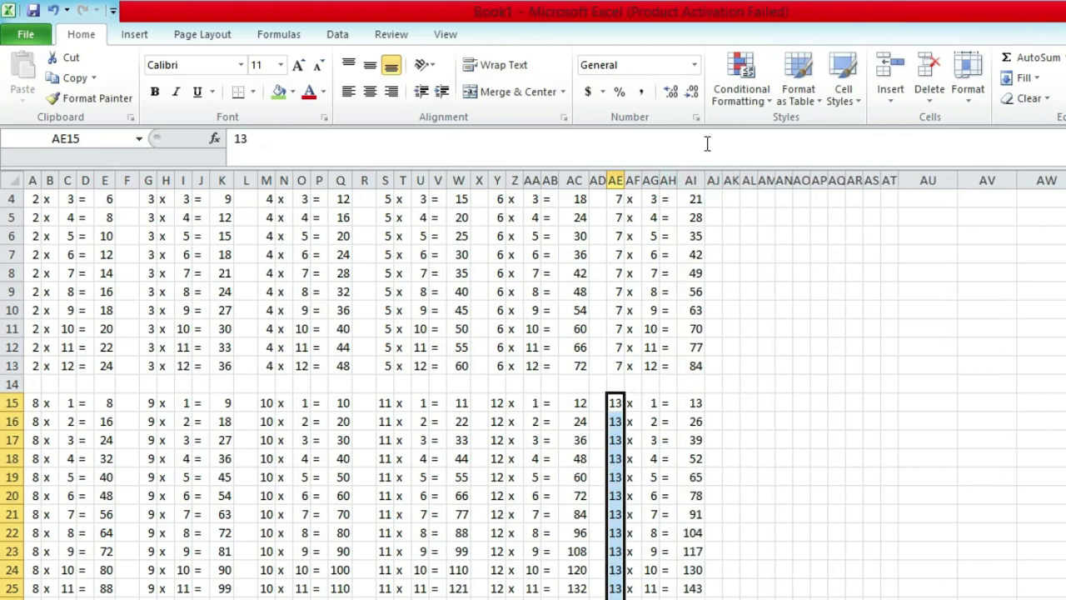
left_click(855, 569)
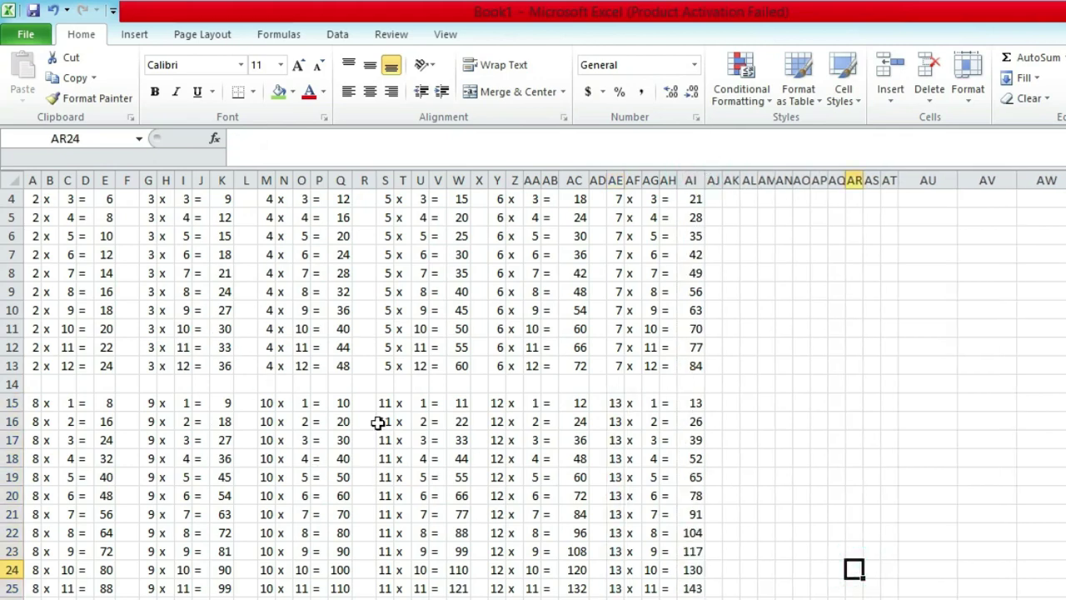
Fill the table of 2 in A2:E13 with light green and the table of 3 in G2:K13 with yellow.
scroll(56, 235, "up", 1)
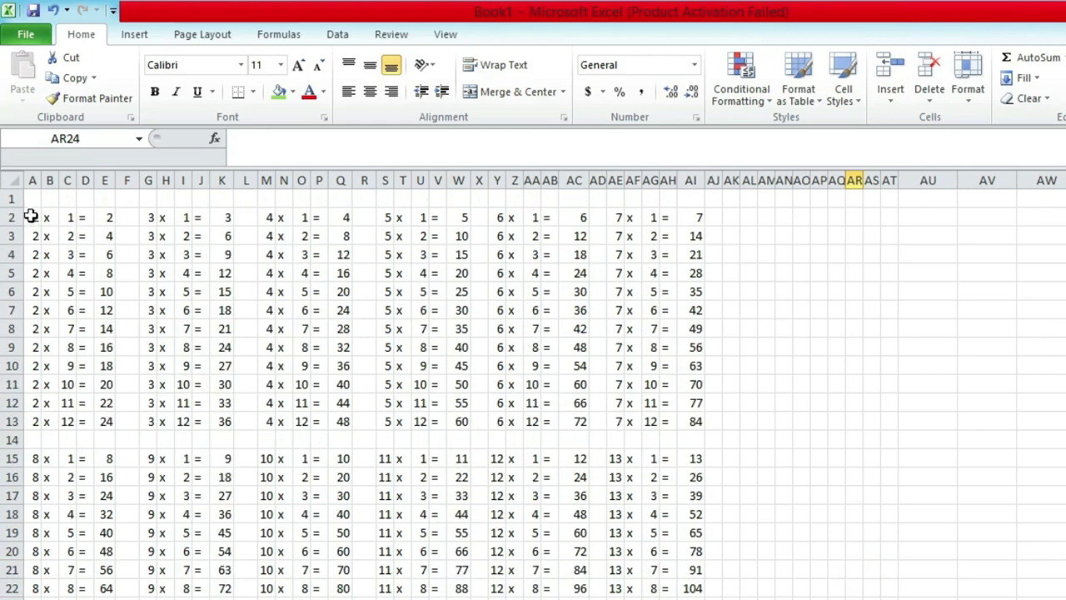
left_click_drag(30, 217, 105, 421)
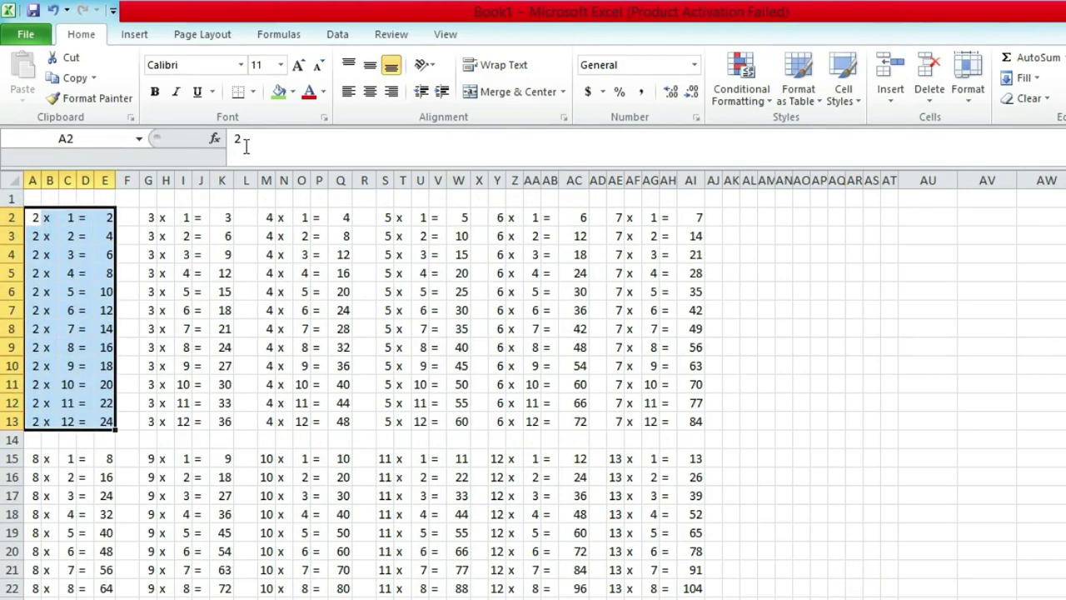
left_click(279, 92)
left_click_drag(155, 217, 225, 421)
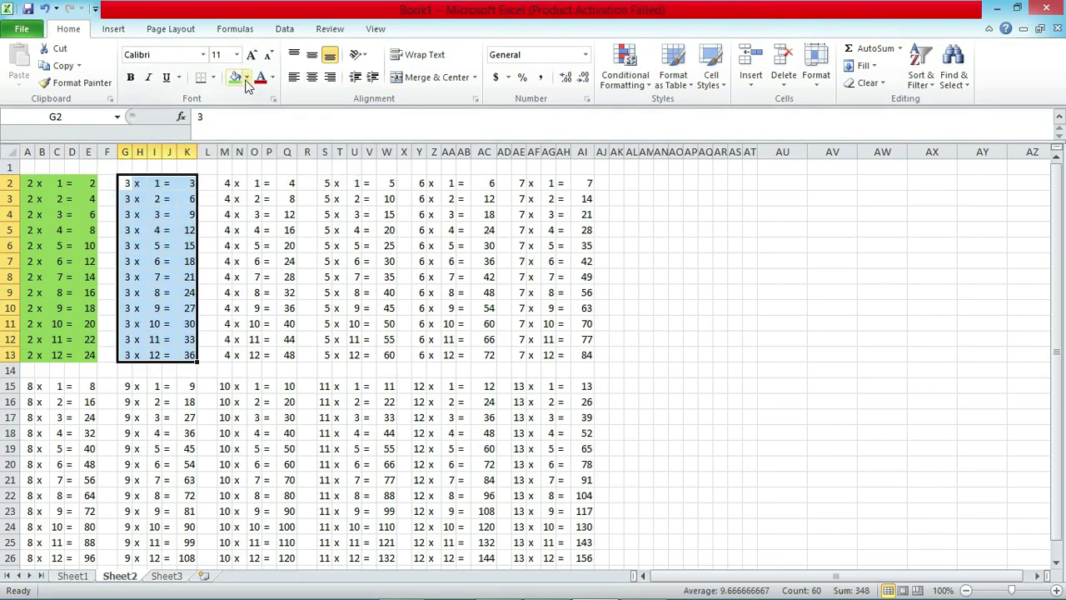
left_click(246, 77)
left_click(276, 185)
Fill the table of 4 in M2:Q13 with light blue and the table of 5 in S2:W13 with pale olive green.
left_click_drag(226, 183, 287, 354)
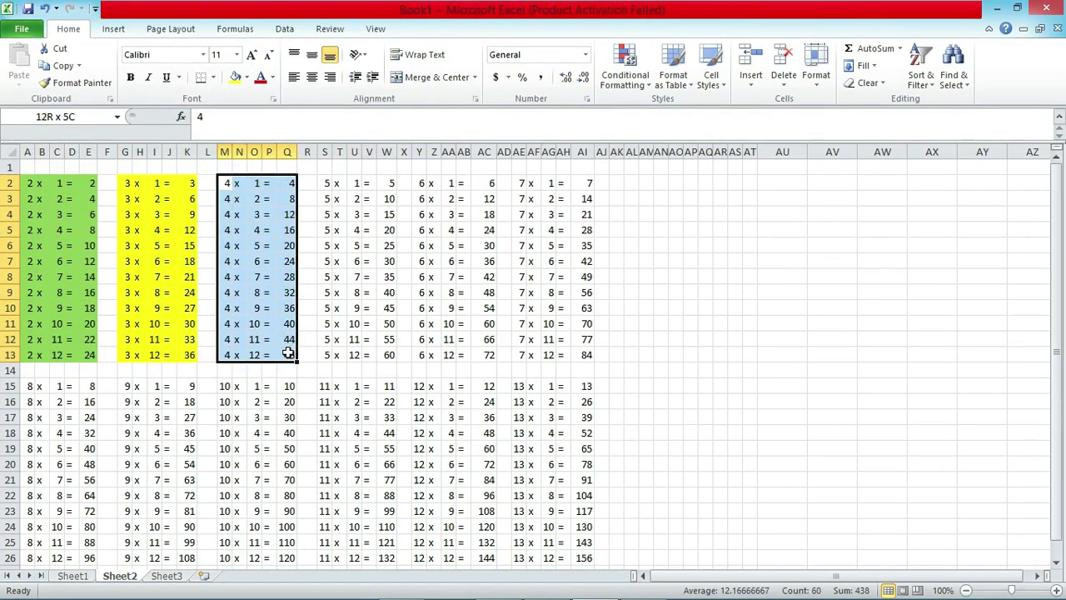
left_click(247, 77)
left_click(312, 191)
left_click_drag(325, 183, 388, 354)
left_click(247, 77)
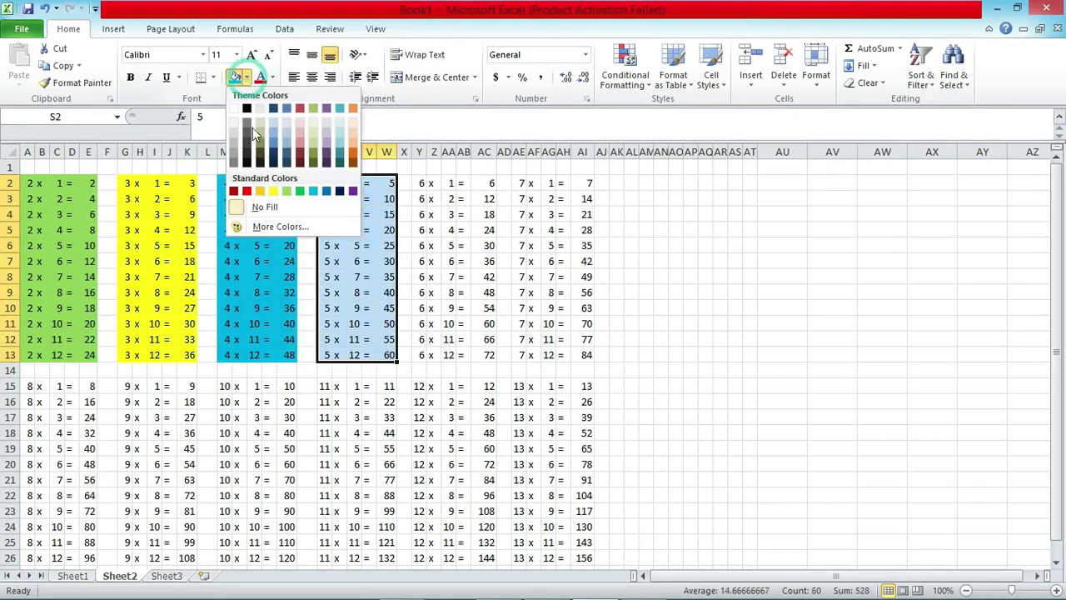
left_click(313, 131)
Fill the table of 6 in Y2:AC13 with pale orange and the table of 7 in AE2:AI13 with soft blue.
left_click_drag(423, 182, 492, 355)
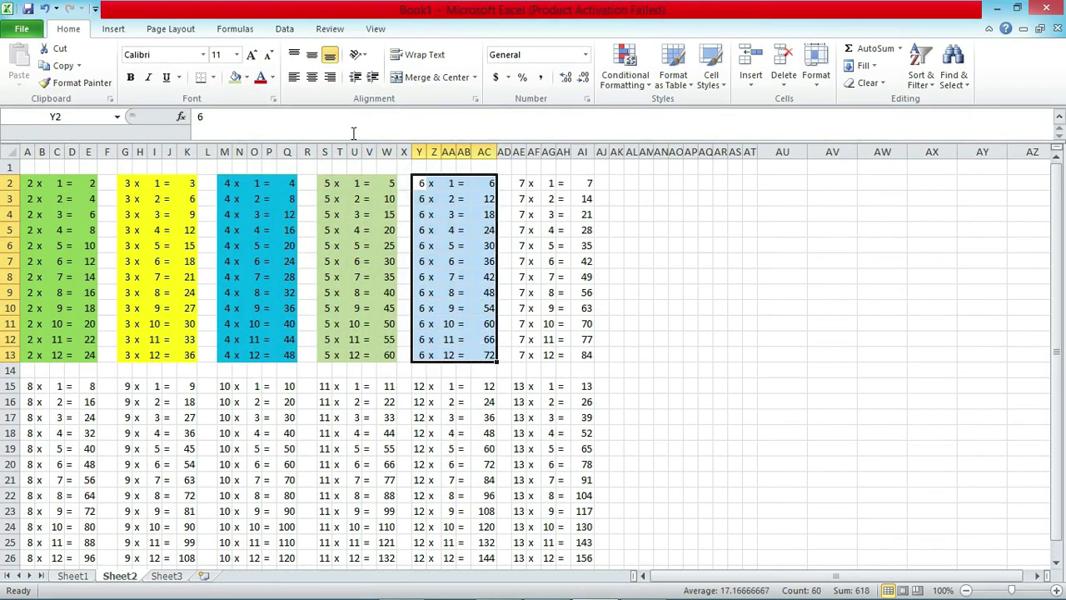
left_click(246, 77)
left_click(353, 131)
left_click_drag(516, 184, 587, 355)
left_click(246, 77)
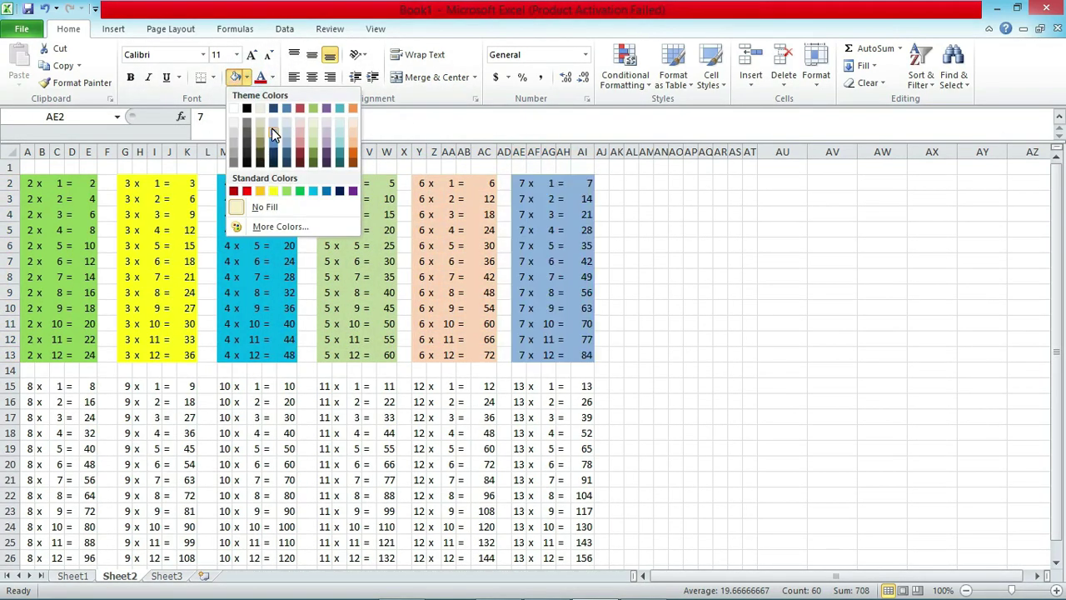
left_click(275, 133)
Fill the table of 8 in A15:E26 with dark muted purple and the table of 9 in G15:K26 with standard purple.
left_click_drag(24, 385, 88, 558)
left_click(247, 76)
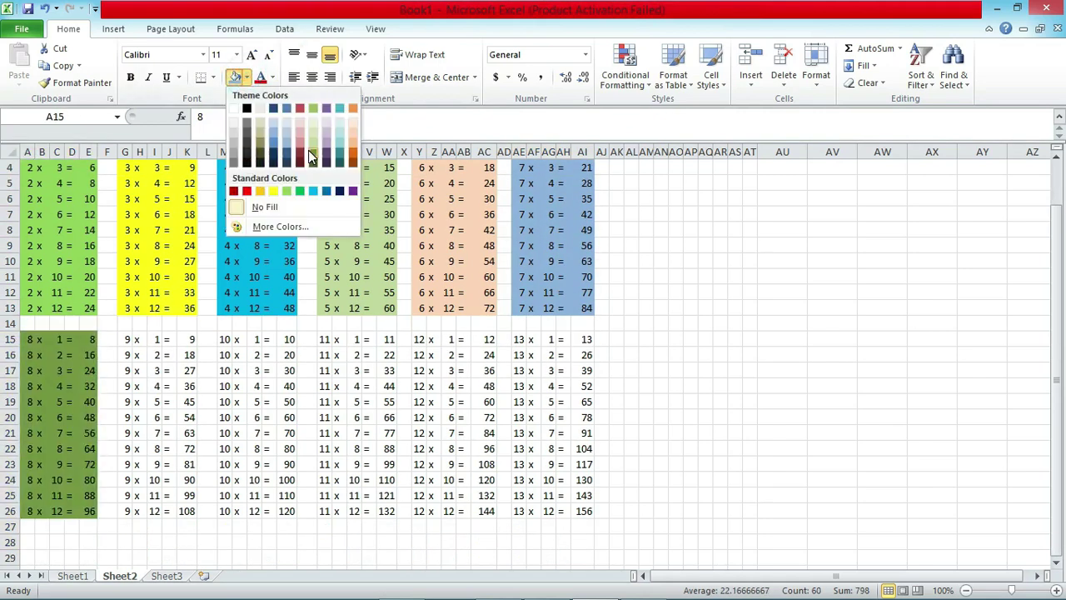
left_click(326, 150)
left_click_drag(125, 339, 190, 511)
left_click(247, 76)
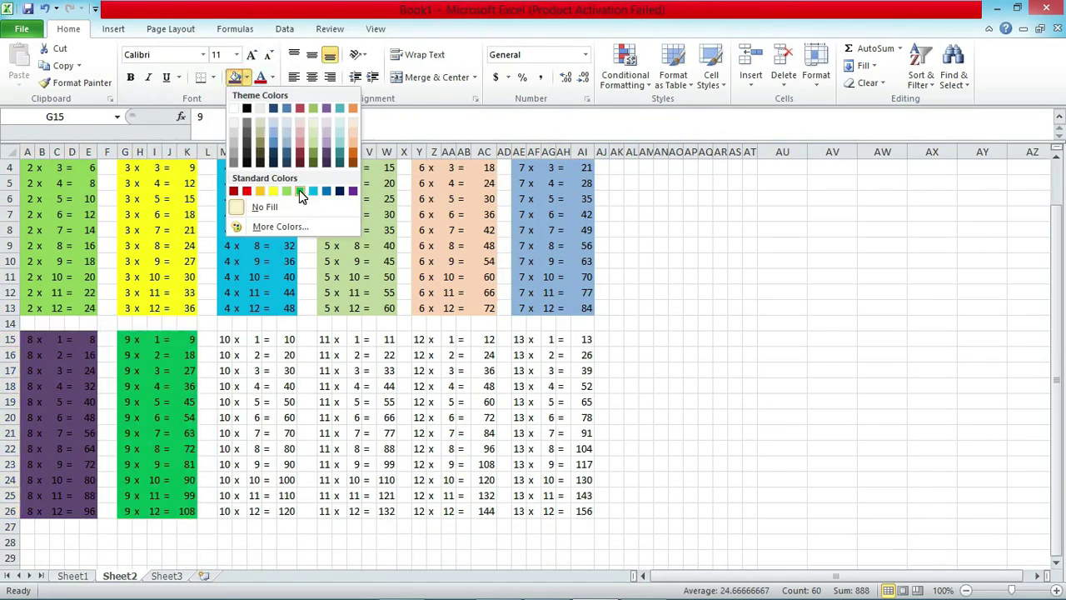
left_click(353, 191)
Fill the table of 10 in M15:Q26 with gray and the table of 11 in S15:W26 with golden orange.
left_click_drag(223, 339, 291, 511)
left_click(246, 76)
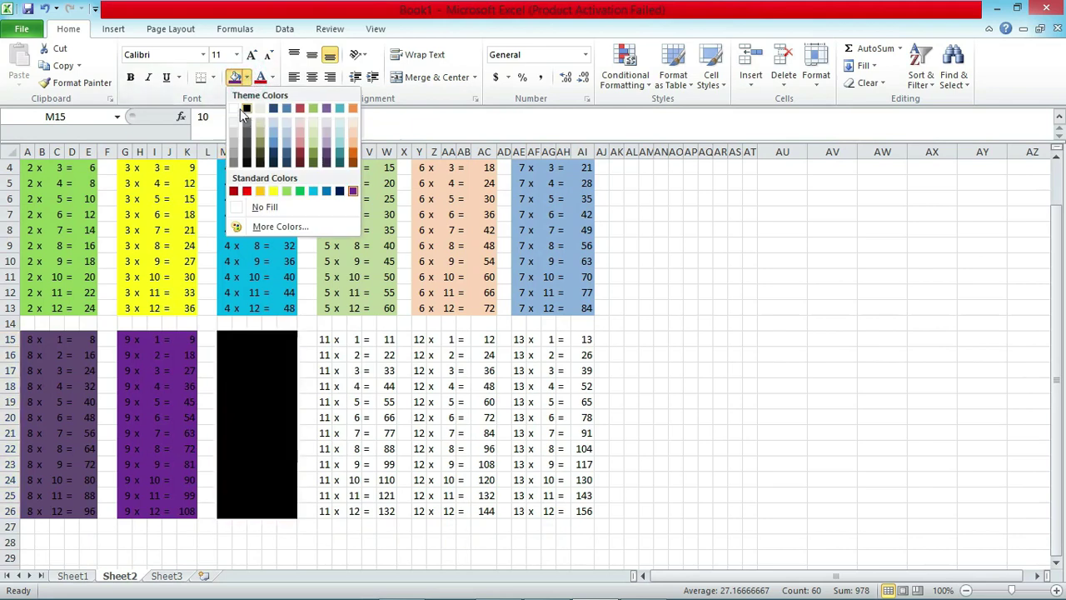
left_click(233, 138)
left_click_drag(323, 339, 391, 510)
left_click(246, 77)
left_click(259, 158)
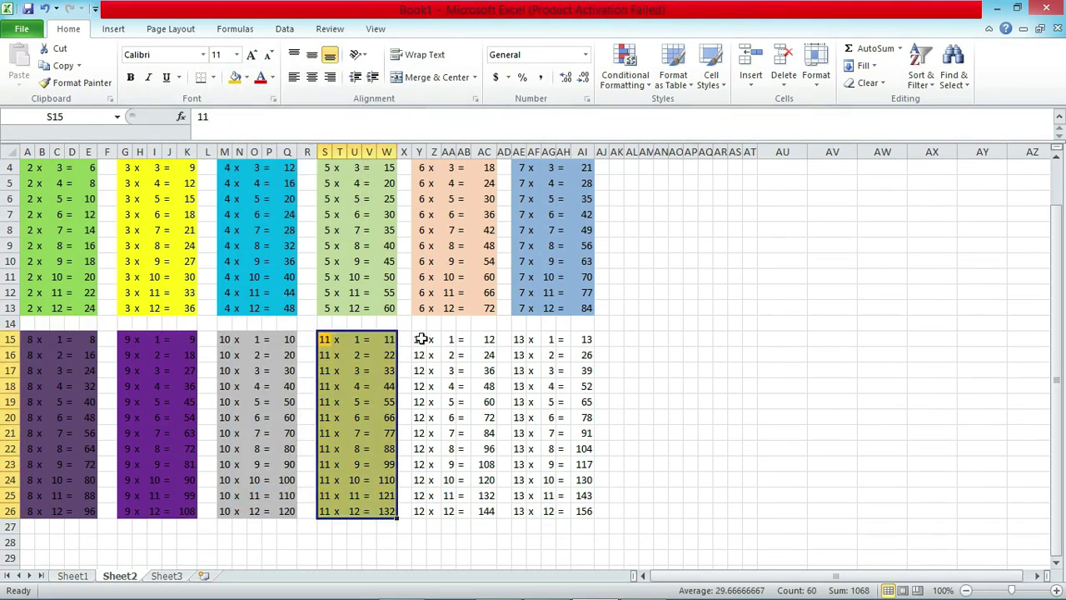
Fill the table of 12 in Y15:AC26 with teal and the table of 13 in AE15:AI26 with dark red.
left_click_drag(421, 339, 491, 511)
left_click(246, 77)
left_click(340, 125)
left_click_drag(518, 339, 586, 500)
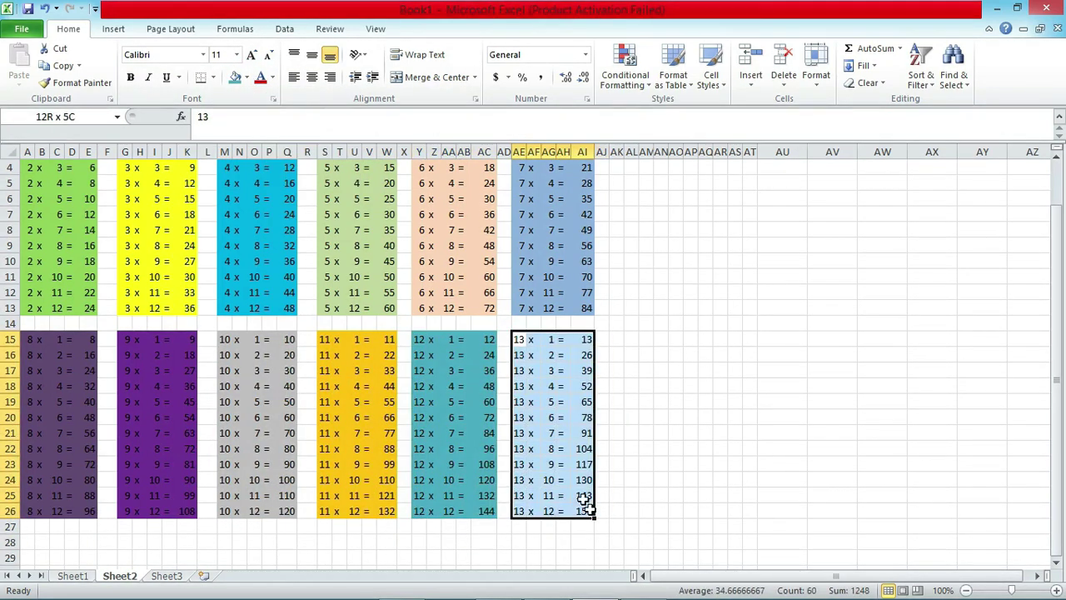
left_click(247, 76)
left_click(248, 191)
left_click(662, 324)
Merge and center the cells A1:AI1 above the multiplication tables.
scroll(214, 231, "up", 1)
left_click(27, 168)
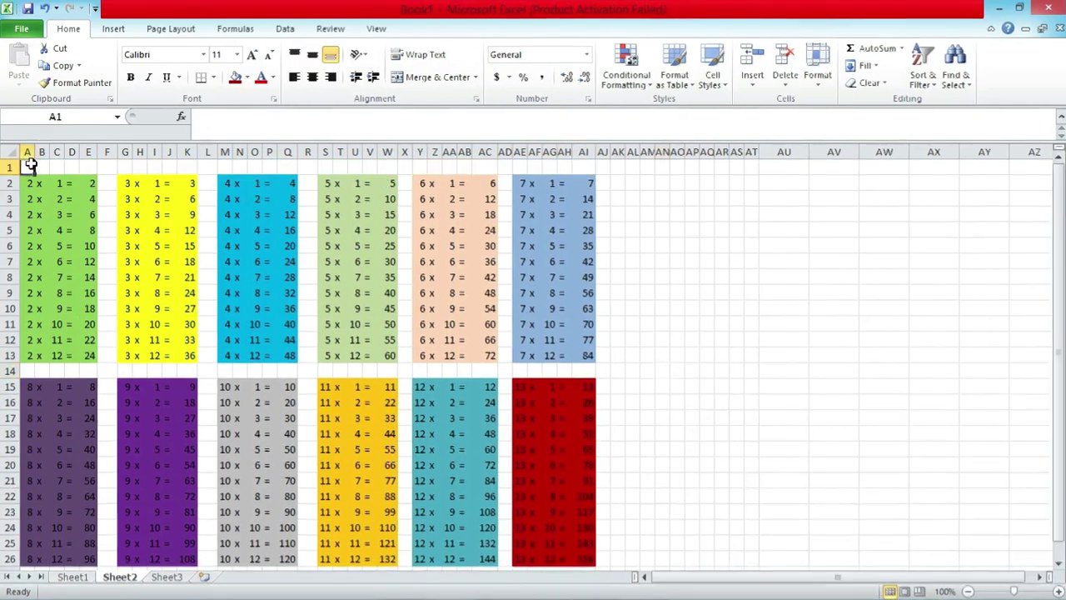
left_click_drag(29, 166, 591, 167)
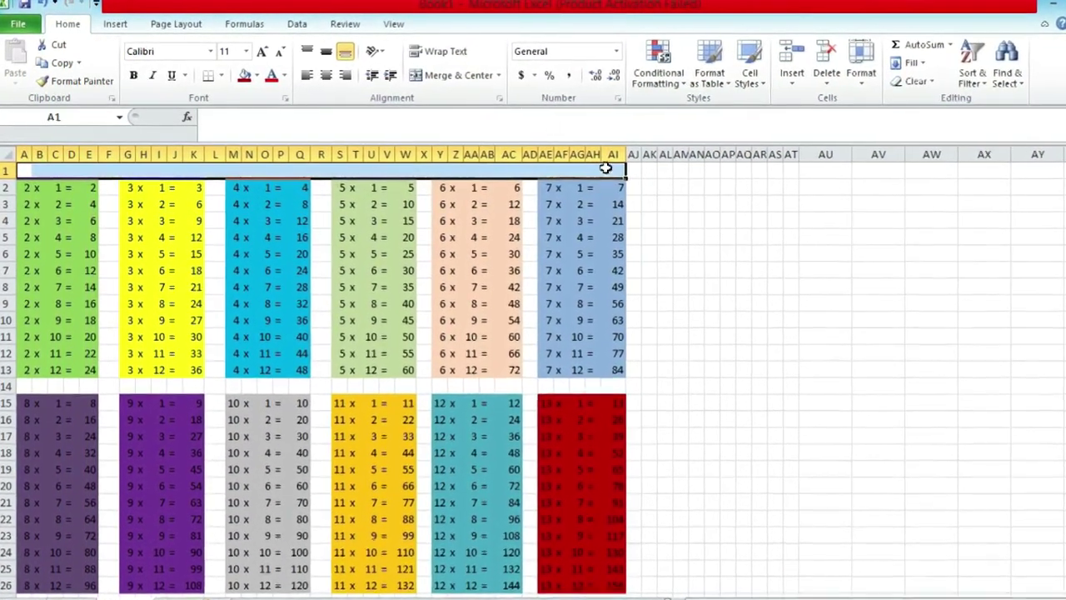
left_click(462, 76)
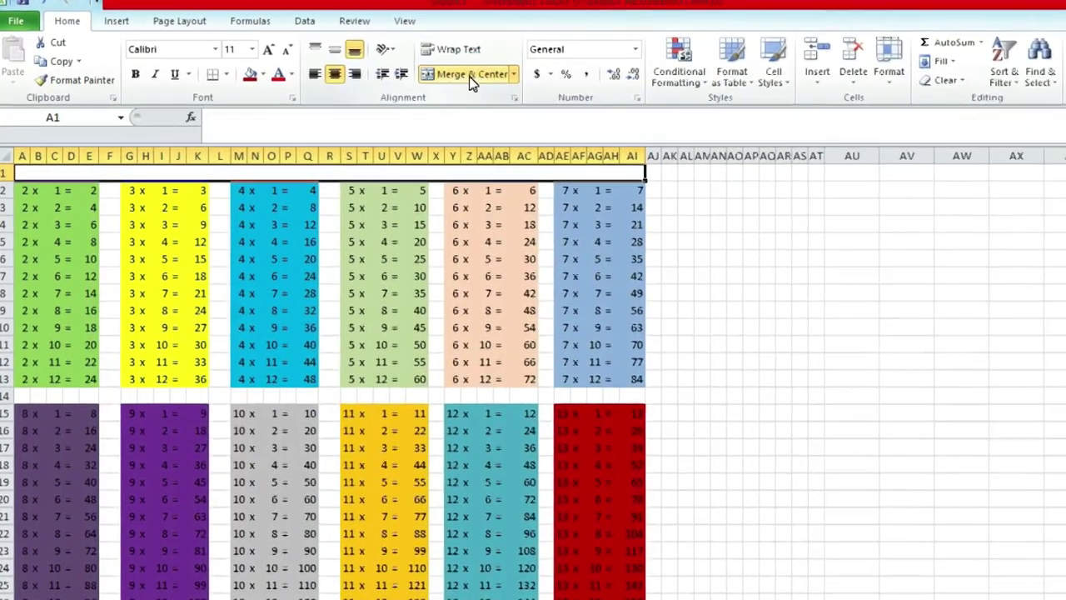
Enter the title MULTIPLICATION TABLE in the merged cell A1.
type("MULTI")
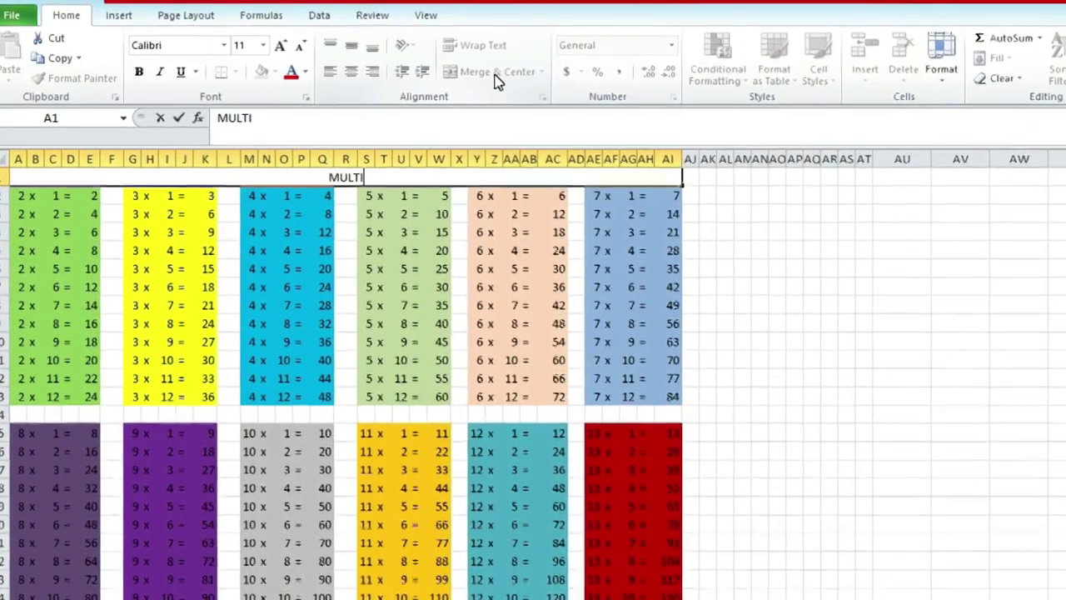
type("PLICATION")
key("BackSpace")
type("ON")
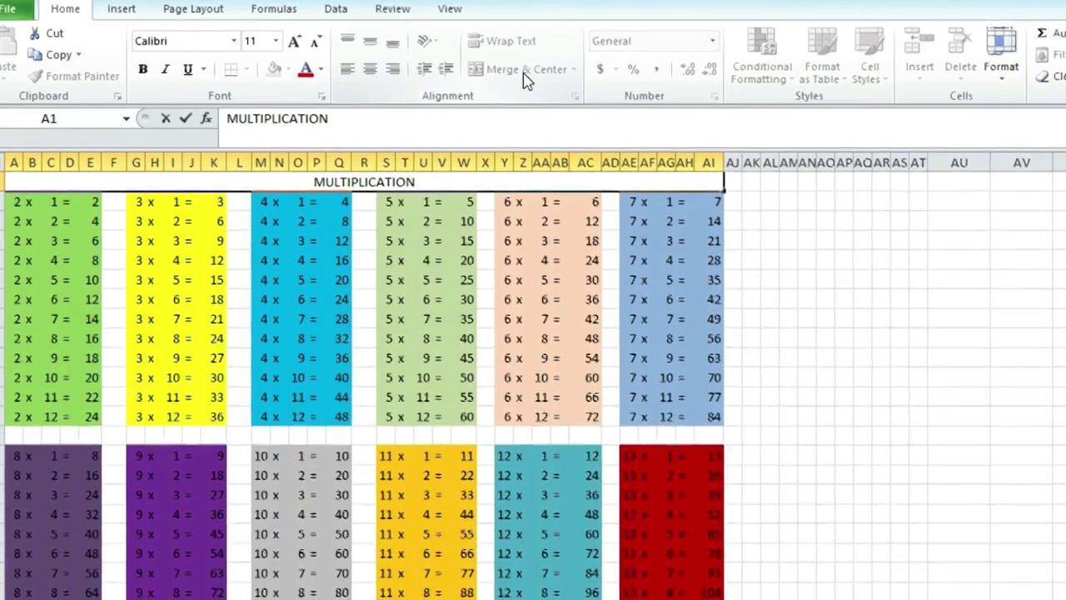
type(" TABLE")
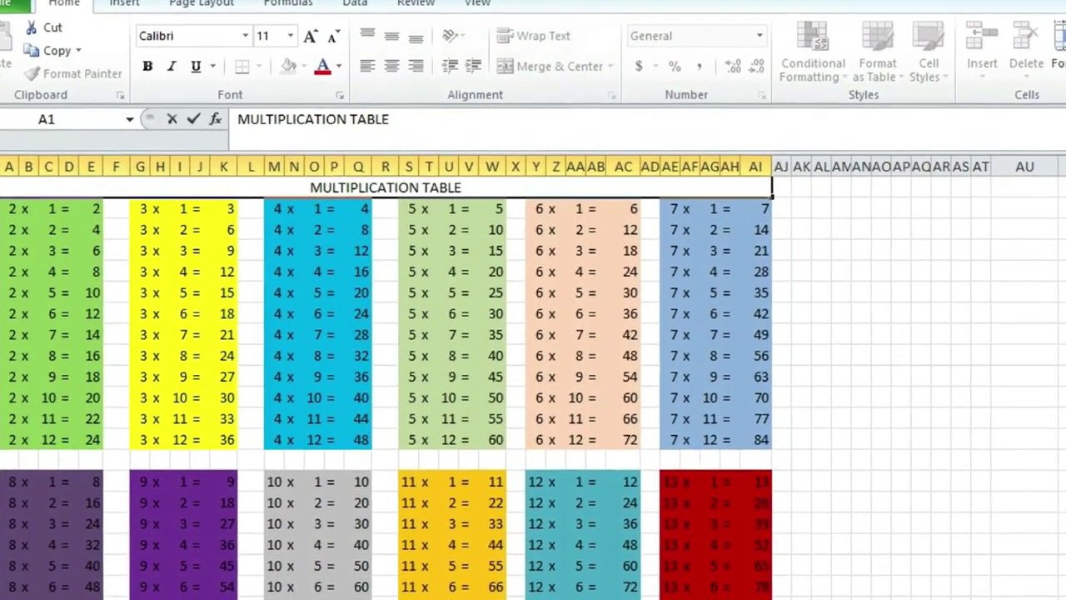
key("Return")
Make the title in A1 bold with font size 20, and minimize the ribbon to give the sheet more room.
left_click(358, 188)
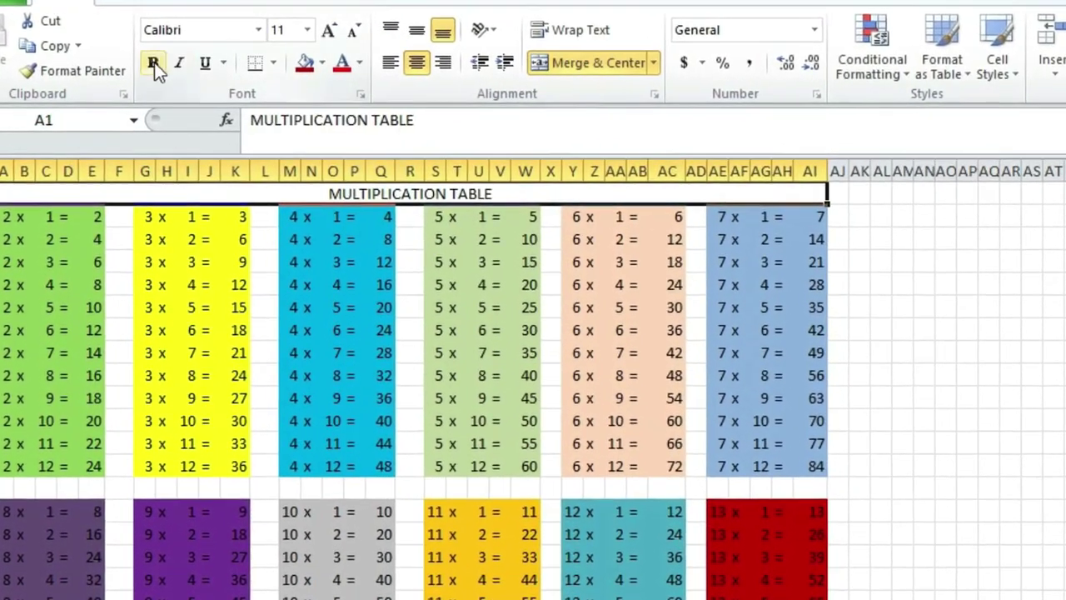
left_click(155, 67)
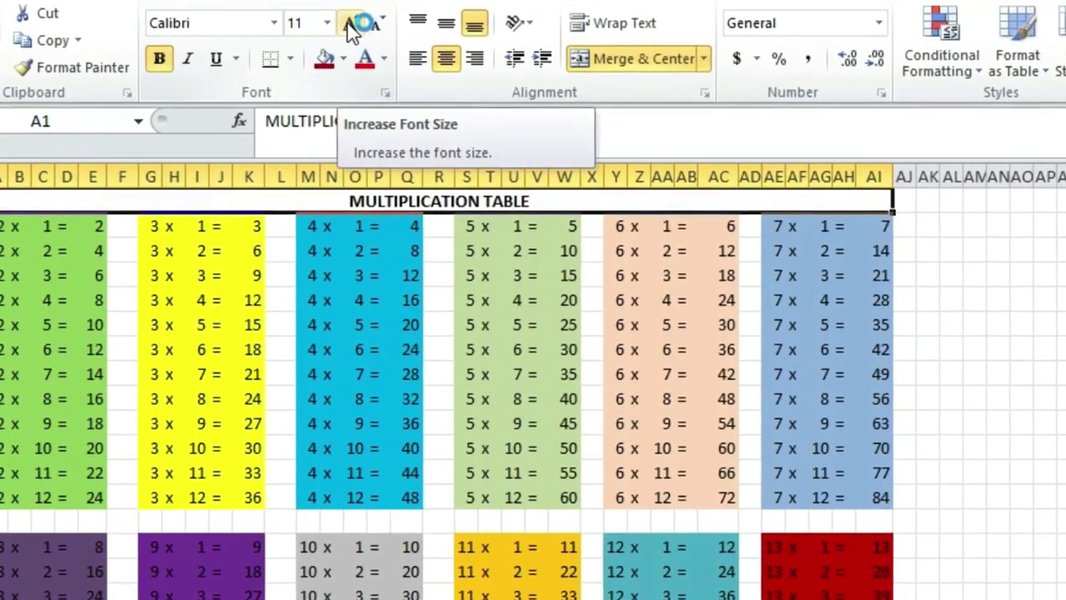
left_click(353, 32)
left_click(353, 32)
left_click(353, 32)
left_click(353, 31)
left_click(353, 32)
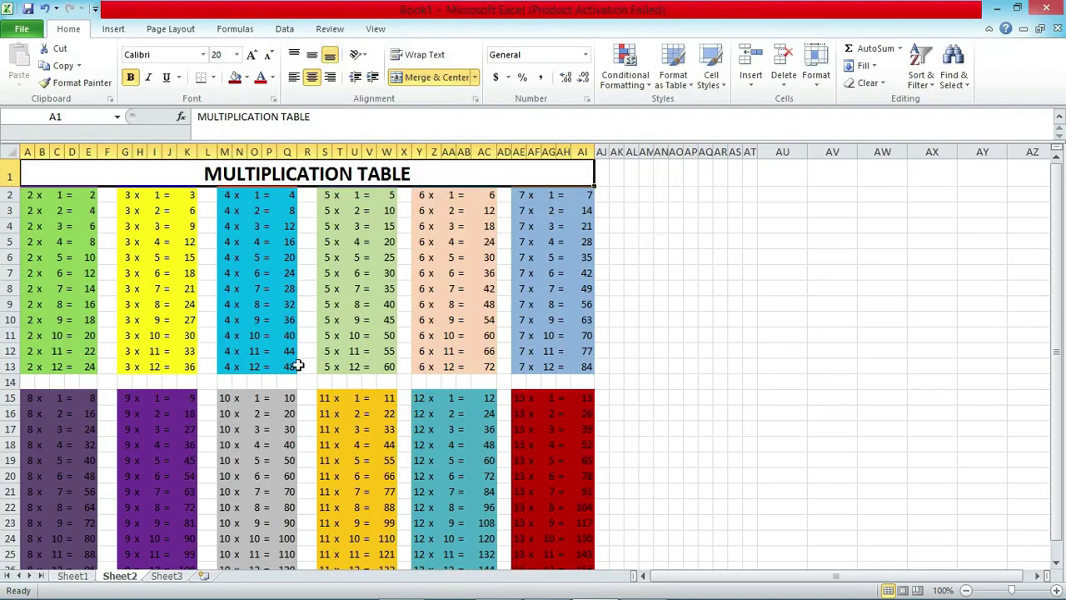
double_click(71, 29)
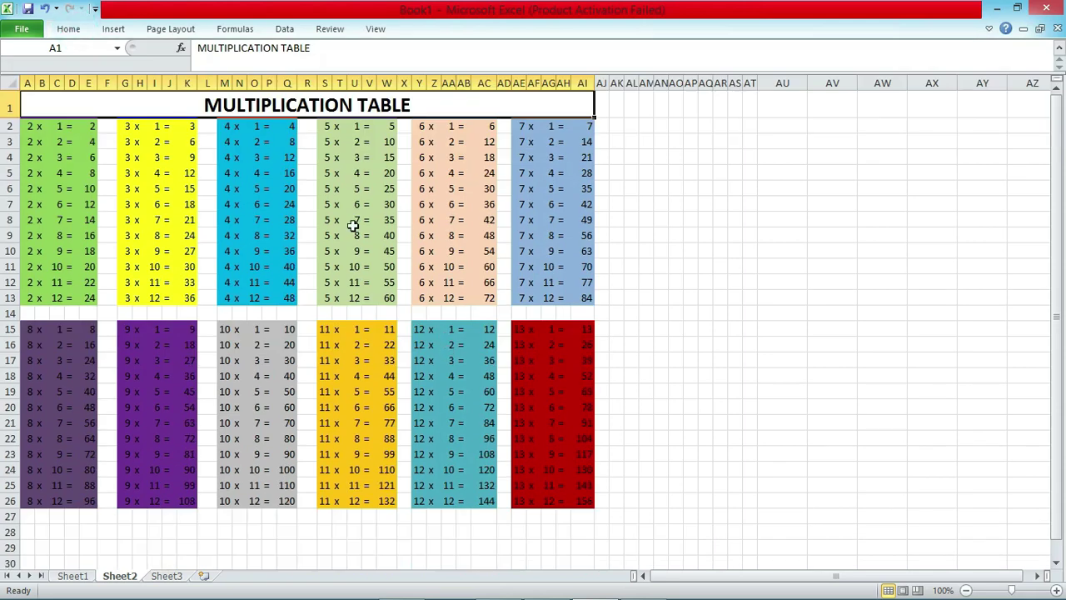